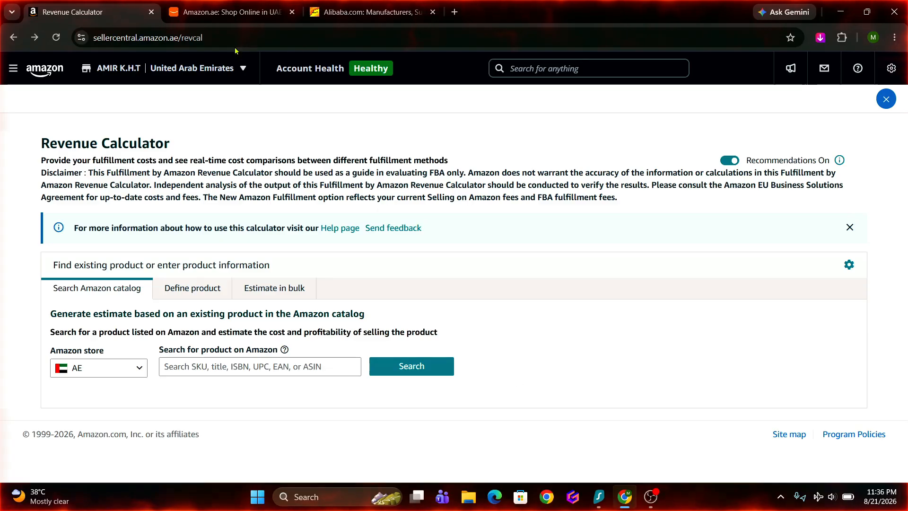
# Step: On Amazon.ae, open the "Keep shopping for" fruit bowl suggestion in a new tab and switch to it
pyautogui.click(232, 12)
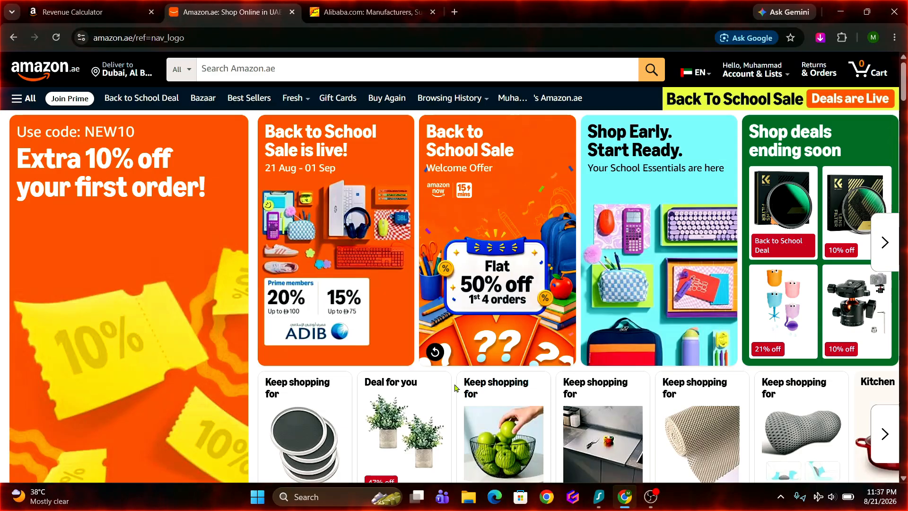
pyautogui.scroll(-3, 455, 388)
pyautogui.rightClick(490, 318)
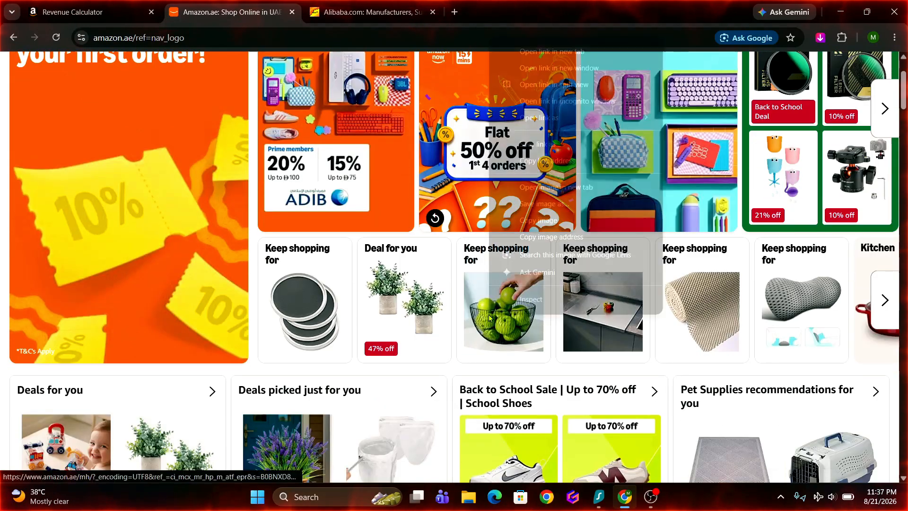
pyautogui.click(525, 51)
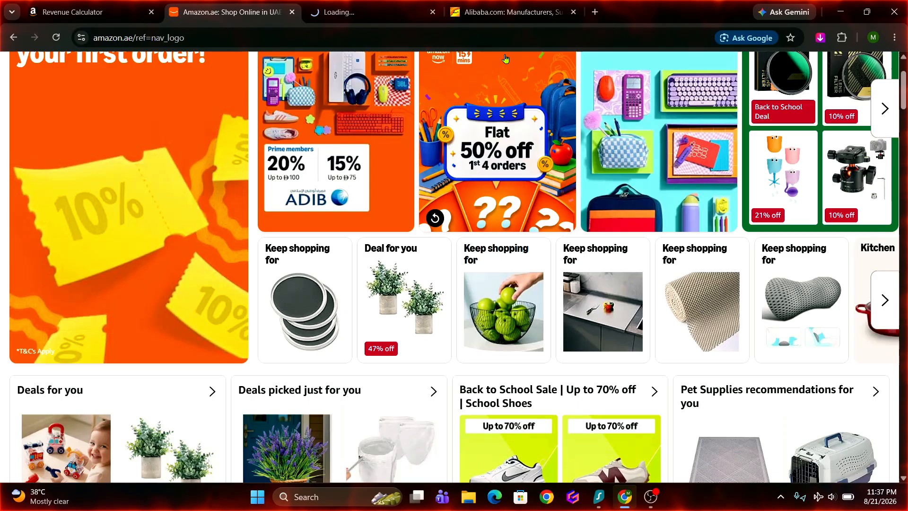
pyautogui.click(374, 15)
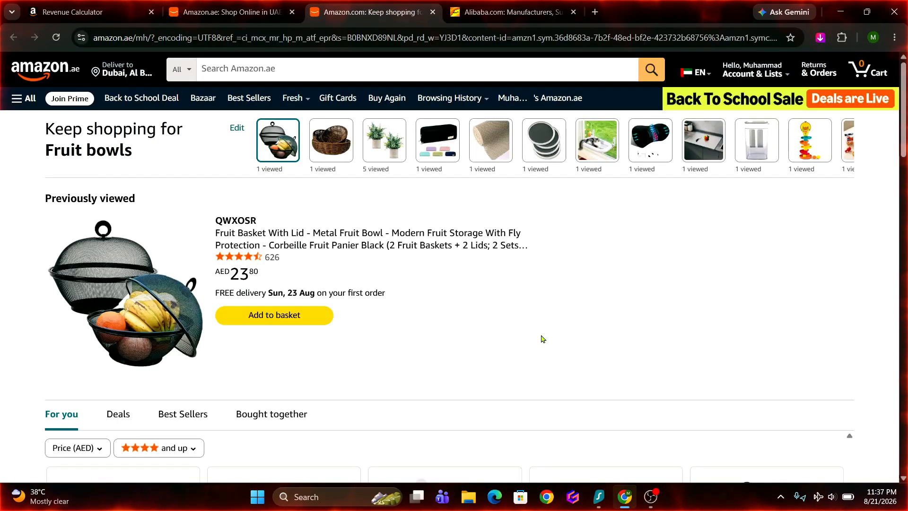
# Step: Open the previously viewed QWXOSR Fruit Basket With Lid in a new tab and highlight its selling price
pyautogui.rightClick(117, 307)
pyautogui.click(178, 192)
pyautogui.click(492, 10)
pyautogui.scroll(-3, 523, 336)
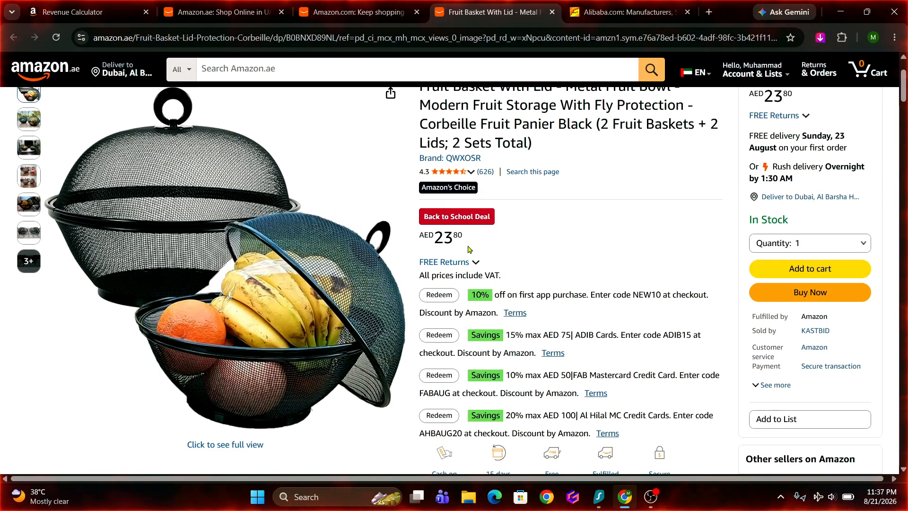
pyautogui.moveTo(467, 240); pyautogui.dragTo(433, 239)
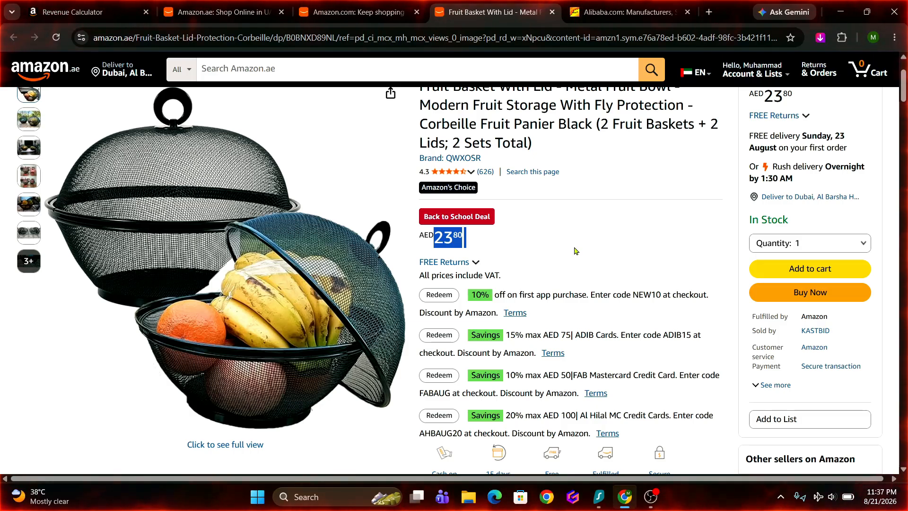
# Step: Go through the fruit basket's listing to Product information and expand its Item details
pyautogui.scroll(-2, 575, 251)
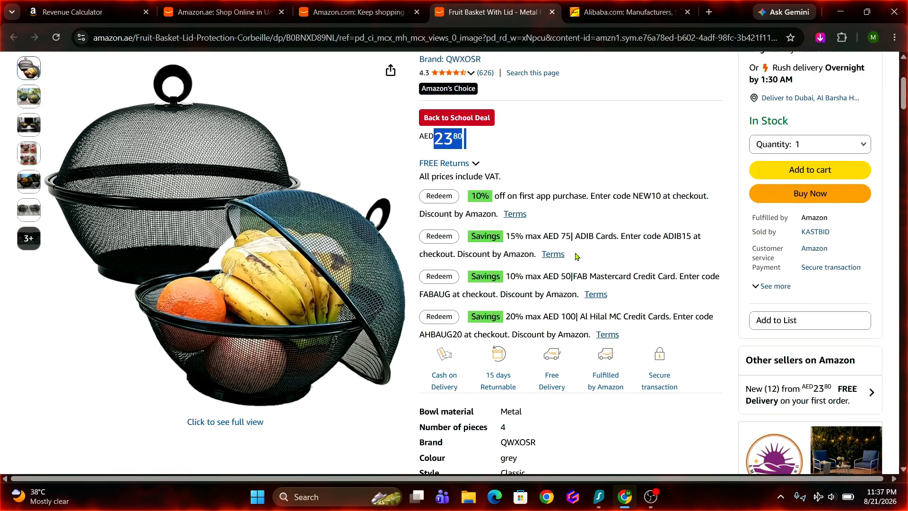
pyautogui.scroll(5, 575, 257)
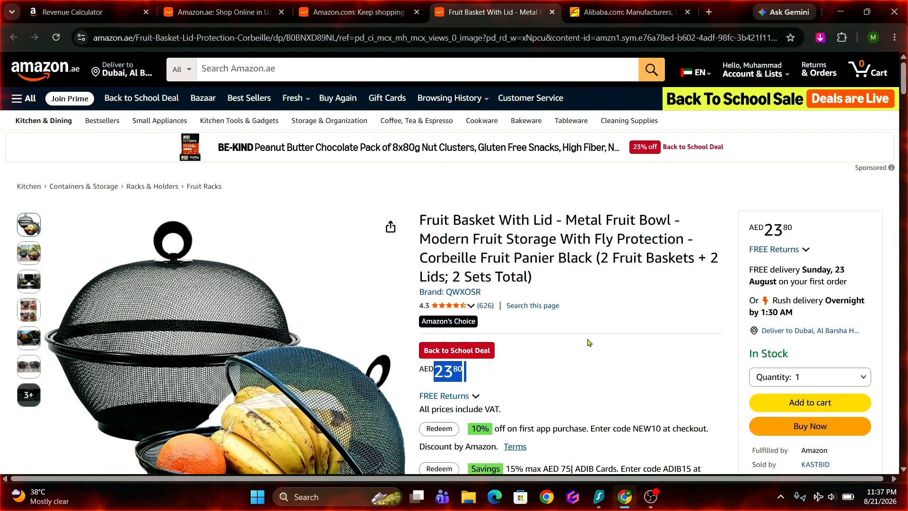
pyautogui.scroll(-5, 589, 341)
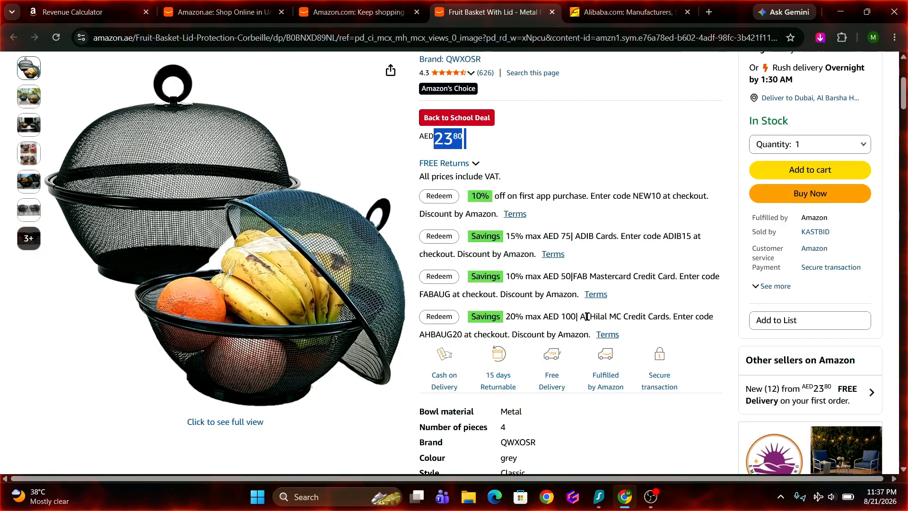
pyautogui.scroll(-12, 588, 305)
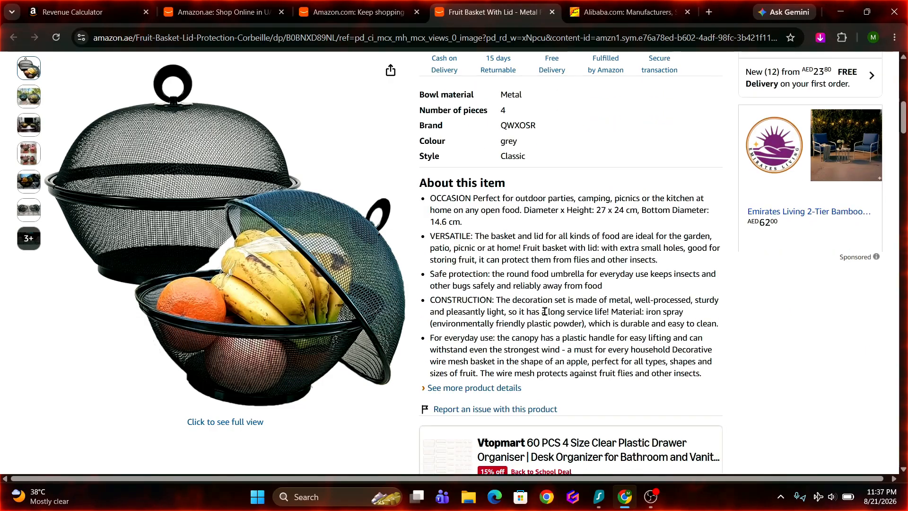
pyautogui.scroll(-14, 521, 292)
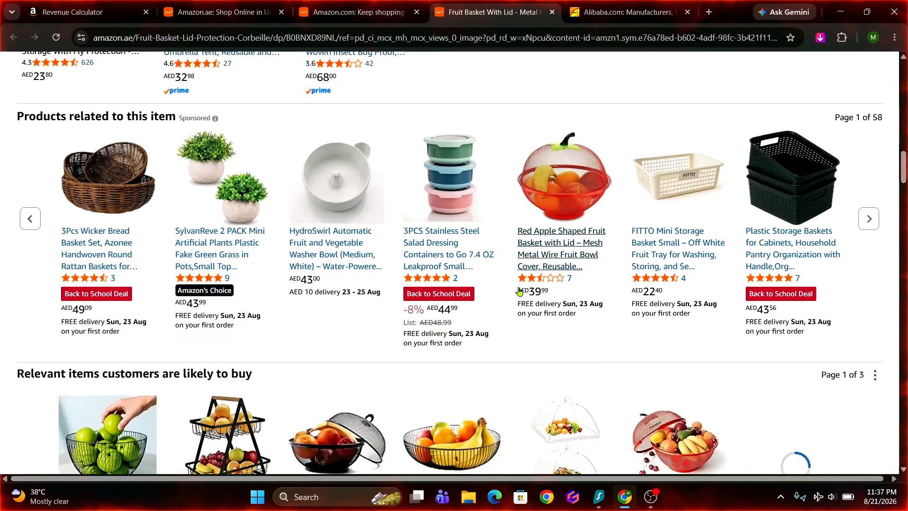
pyautogui.scroll(-8, 506, 304)
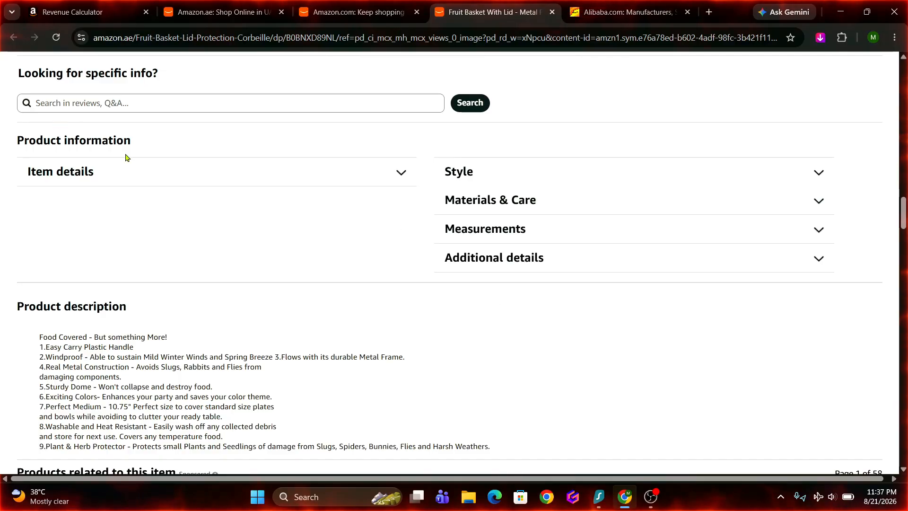
pyautogui.click(390, 174)
pyautogui.scroll(-2, 368, 251)
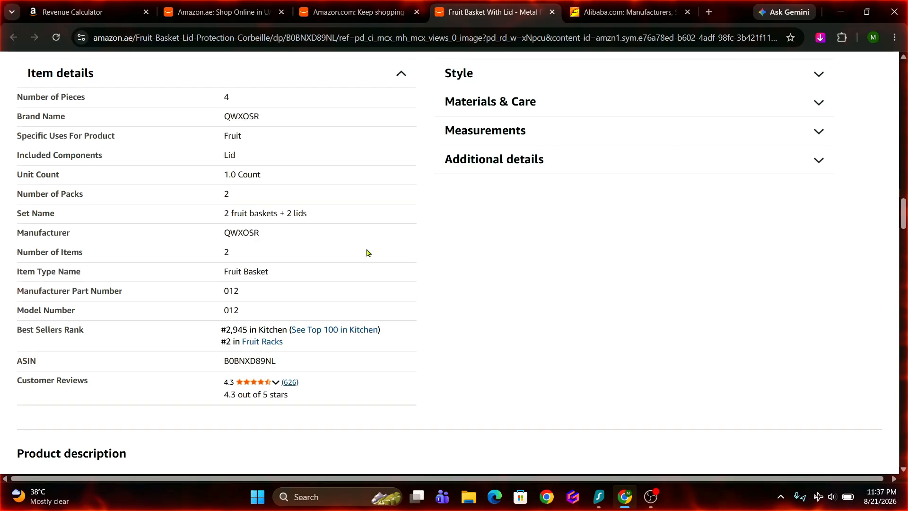
# Step: Copy the fruit basket's ASIN from the item details
pyautogui.keyDown('ctrl'); pyautogui.scroll(3, 230, 371); pyautogui.keyUp('ctrl')
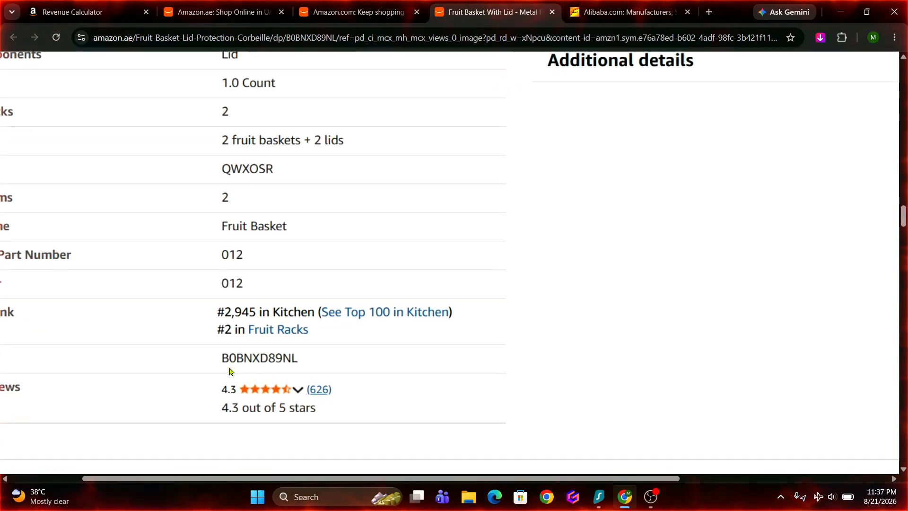
pyautogui.moveTo(302, 362); pyautogui.dragTo(223, 361)
pyautogui.rightClick(229, 358)
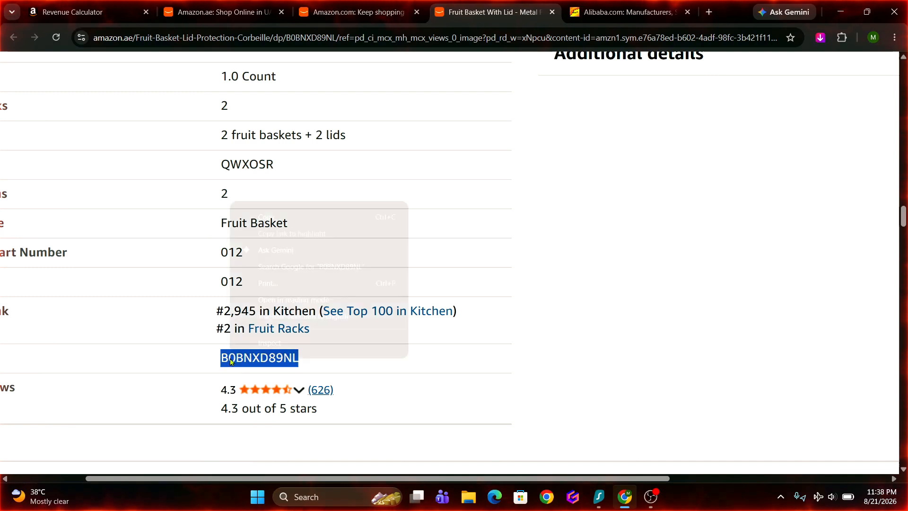
pyautogui.click(285, 218)
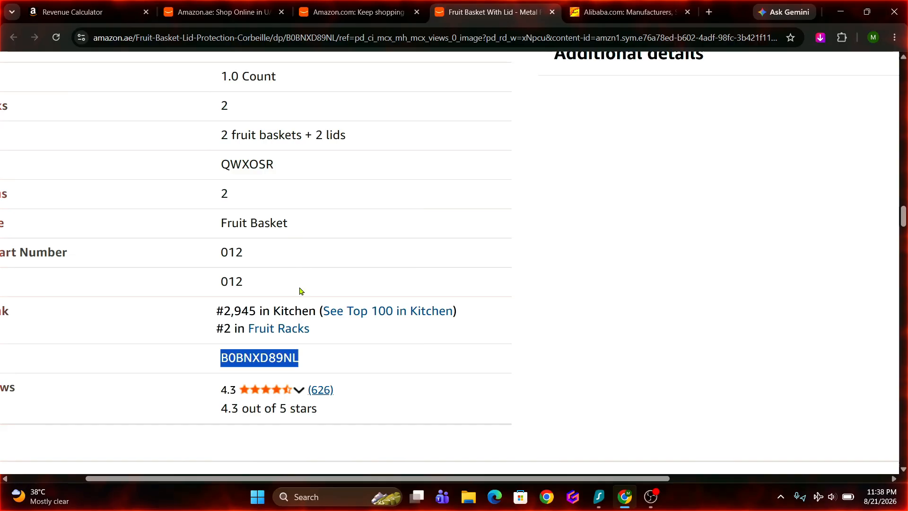
# Step: Highlight the Best Sellers Rank in Kitchen to examine it, and restore the normal page zoom
pyautogui.moveTo(256, 310); pyautogui.dragTo(216, 313)
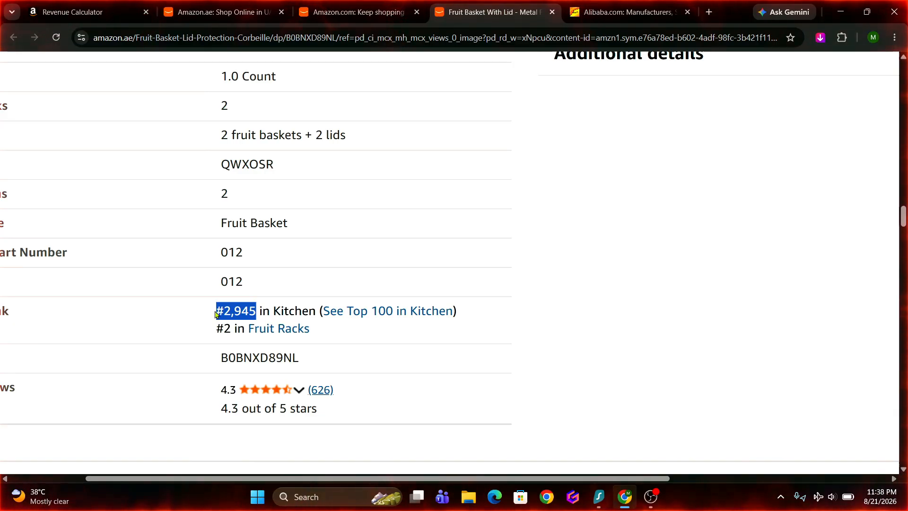
pyautogui.hotkey('ctrl', '-')
pyautogui.hotkey('ctrl', '-')
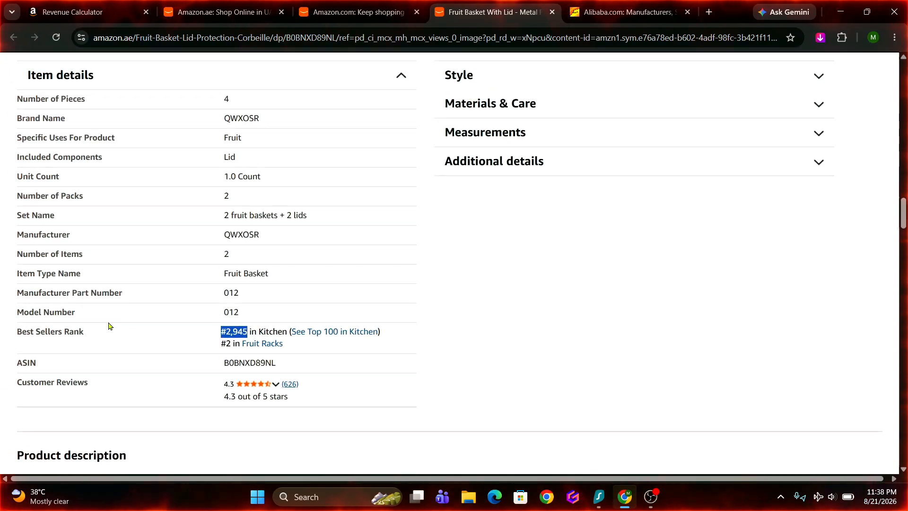
pyautogui.click(79, 331)
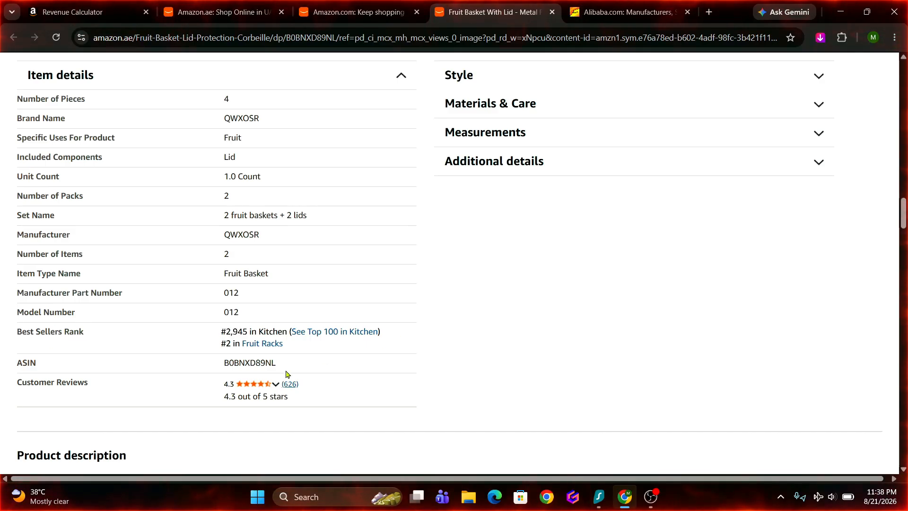
# Step: Search the Revenue Calculator's AE store catalog for ASIN B0BNXD89NL
pyautogui.click(79, 10)
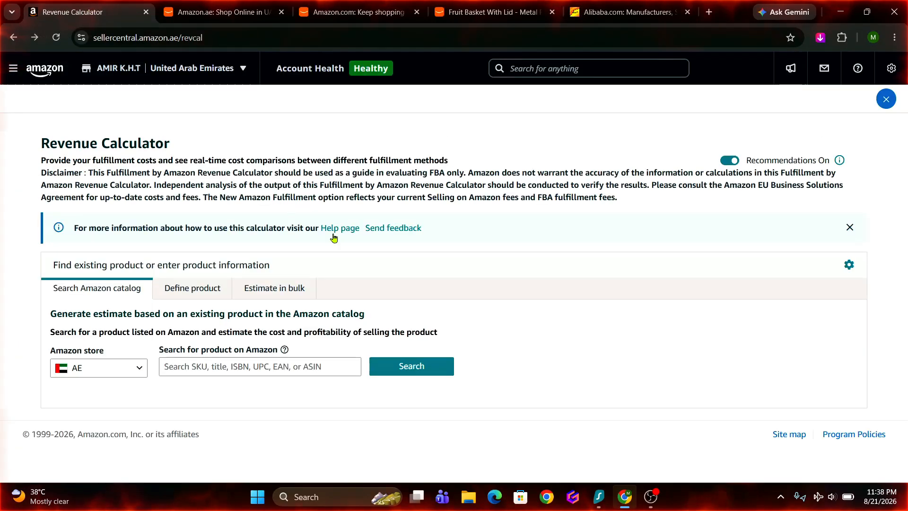
pyautogui.rightClick(195, 369)
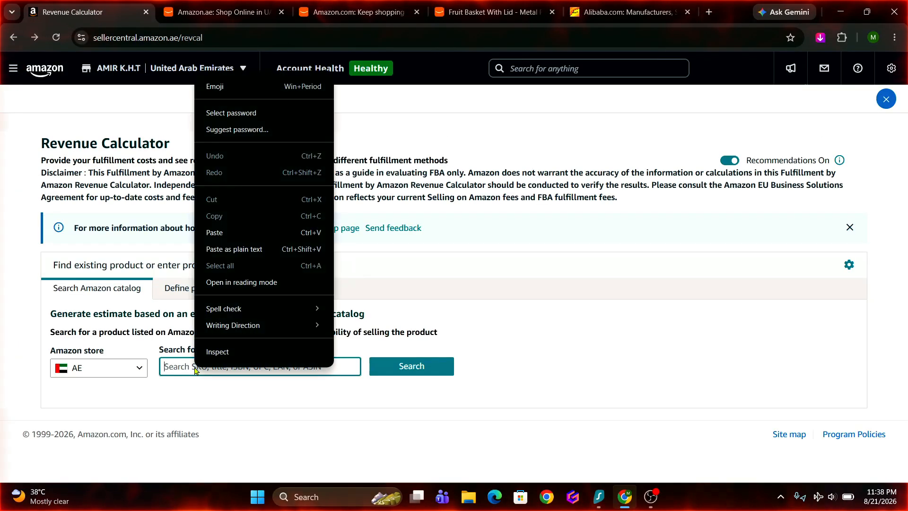
pyautogui.click(220, 232)
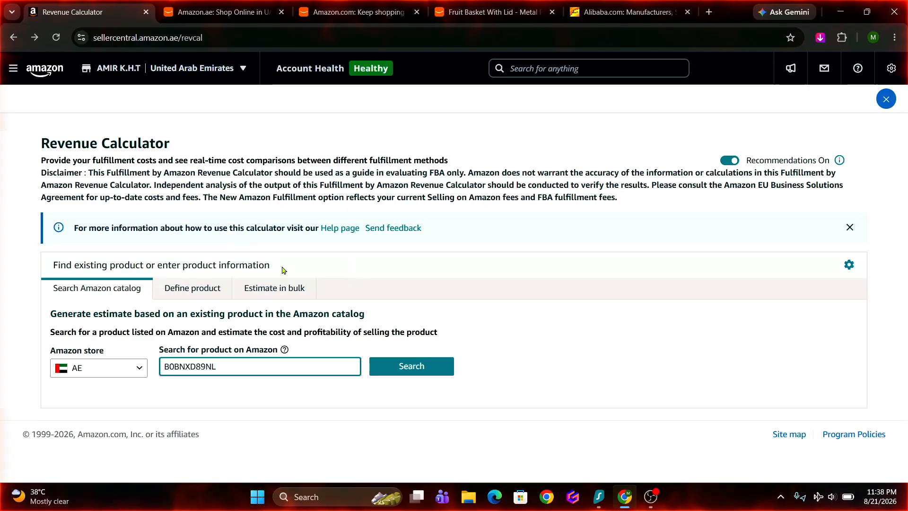
pyautogui.scroll(3, 418, 380)
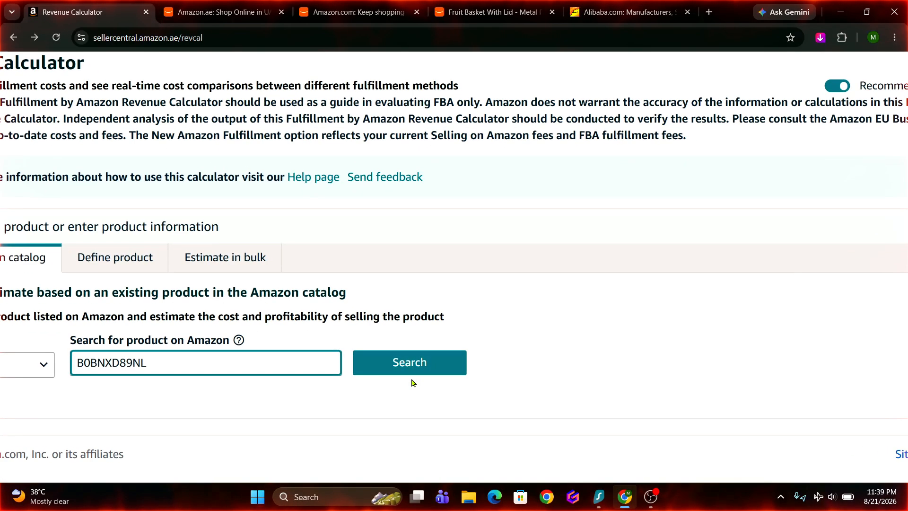
pyautogui.click(409, 369)
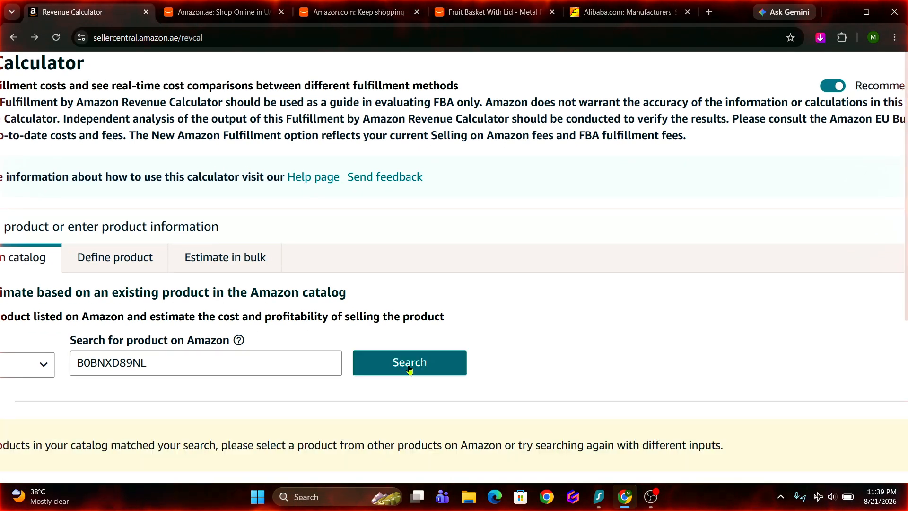
# Step: Select the PIQIUQIU Fruit Basket Black Metal from the other products on Amazon for the estimate
pyautogui.scroll(-3, 410, 369)
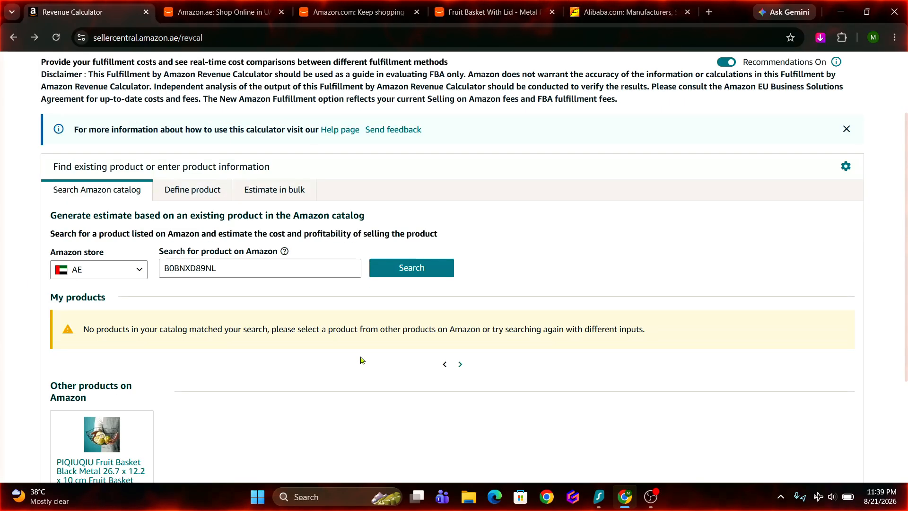
pyautogui.scroll(-2, 355, 357)
pyautogui.scroll(-2, 351, 357)
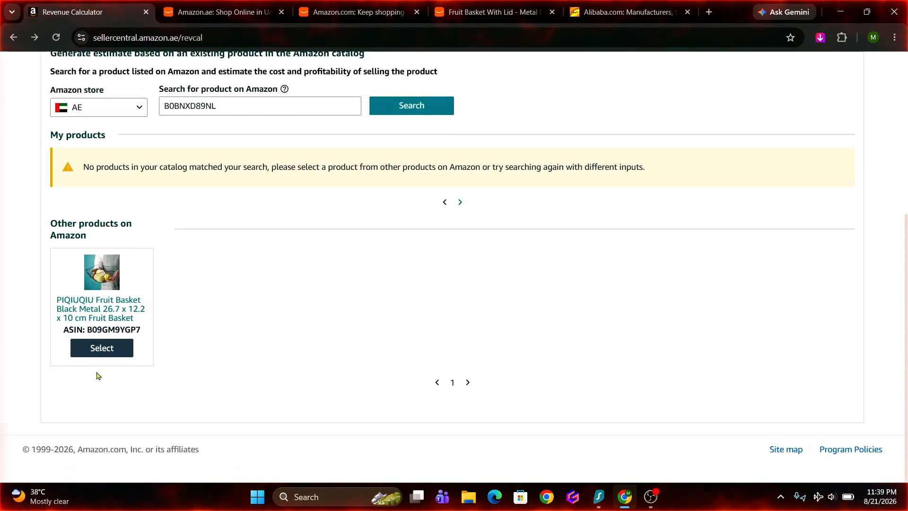
pyautogui.click(98, 353)
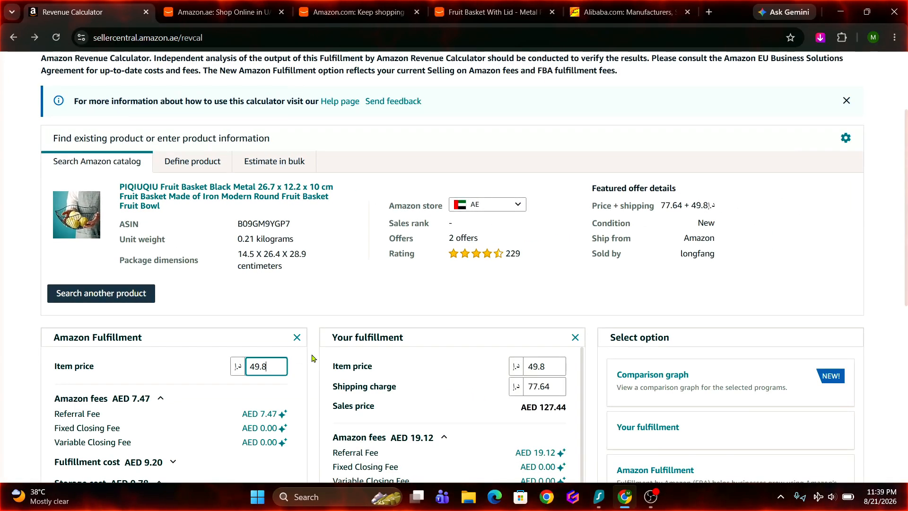
# Step: Examine the Amazon Fulfillment estimate's fees, storage cost, other costs, net profit and net margin
pyautogui.scroll(-2, 313, 358)
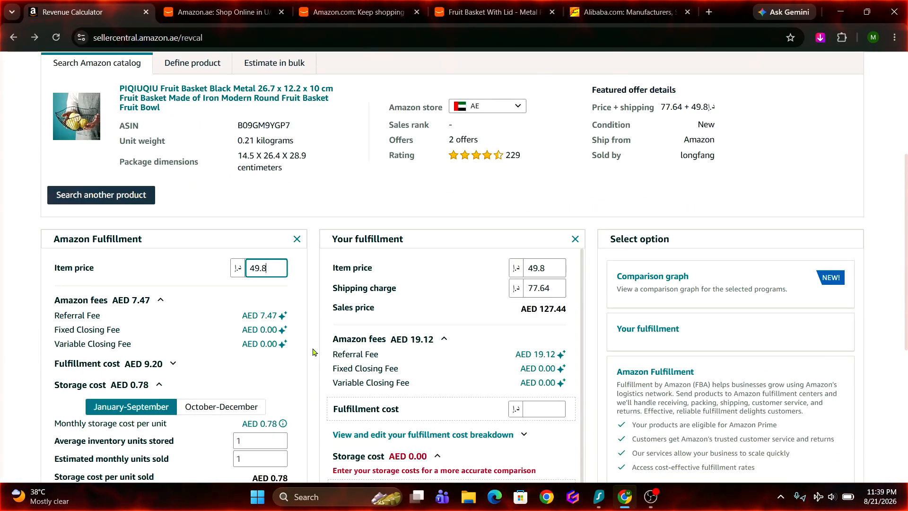
pyautogui.scroll(-2, 312, 351)
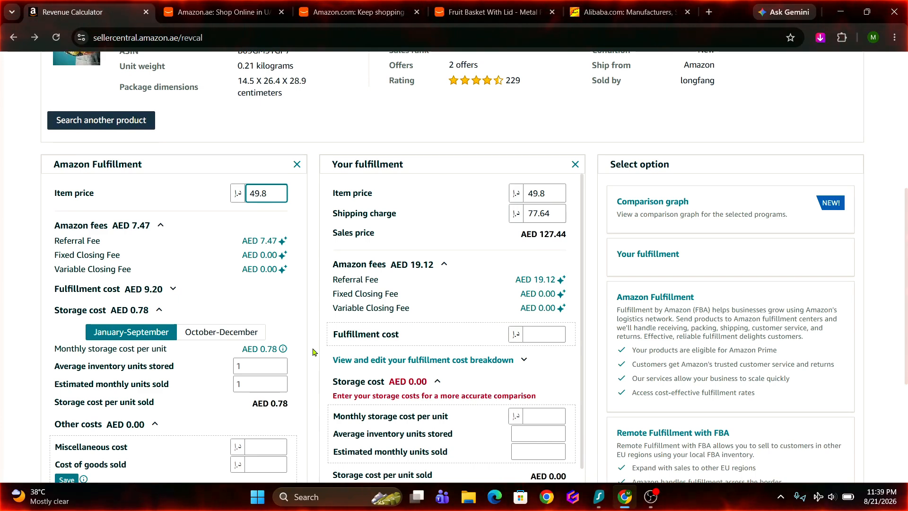
pyautogui.scroll(-3, 312, 352)
pyautogui.scroll(-2, 313, 352)
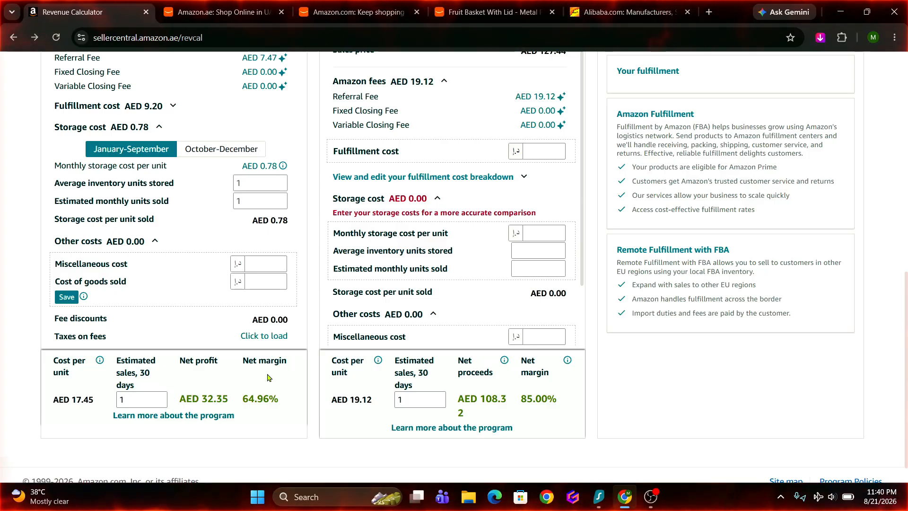
pyautogui.scroll(4, 312, 366)
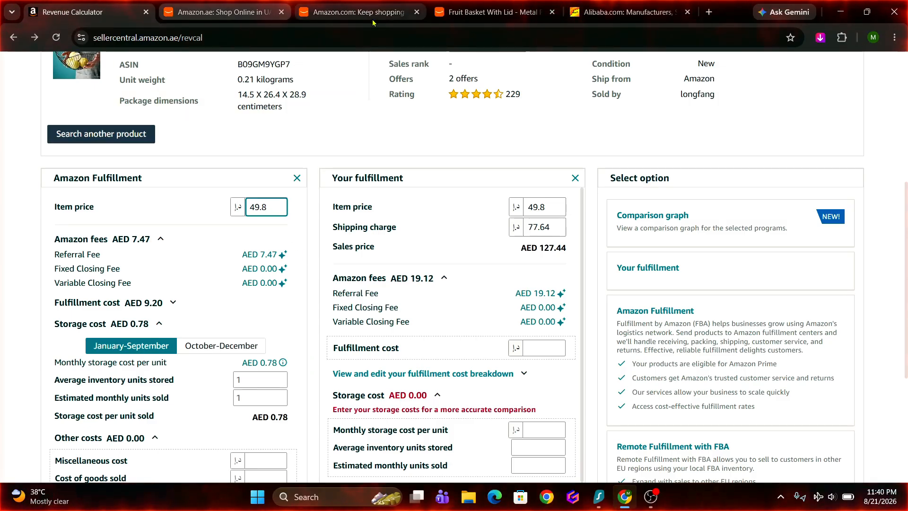
# Step: Check the selling price on the QWXOSR fruit basket's product page and return to the Revenue Calculator
pyautogui.click(484, 18)
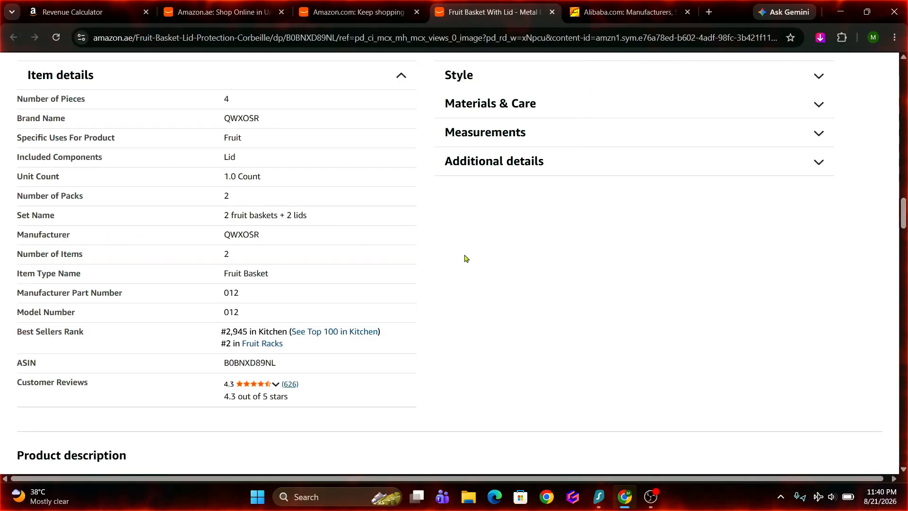
pyautogui.scroll(15, 487, 243)
pyautogui.scroll(10, 491, 244)
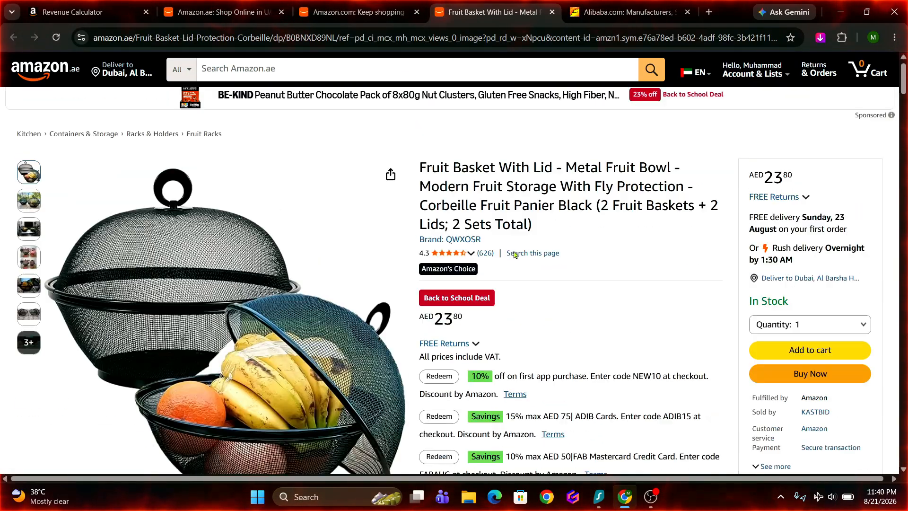
pyautogui.scroll(-3, 491, 316)
pyautogui.moveTo(467, 239); pyautogui.dragTo(434, 238)
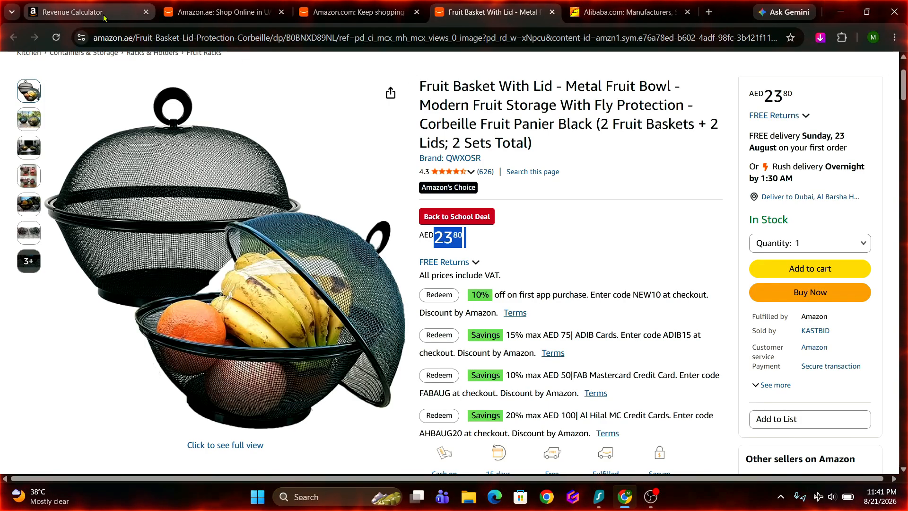
pyautogui.click(119, 12)
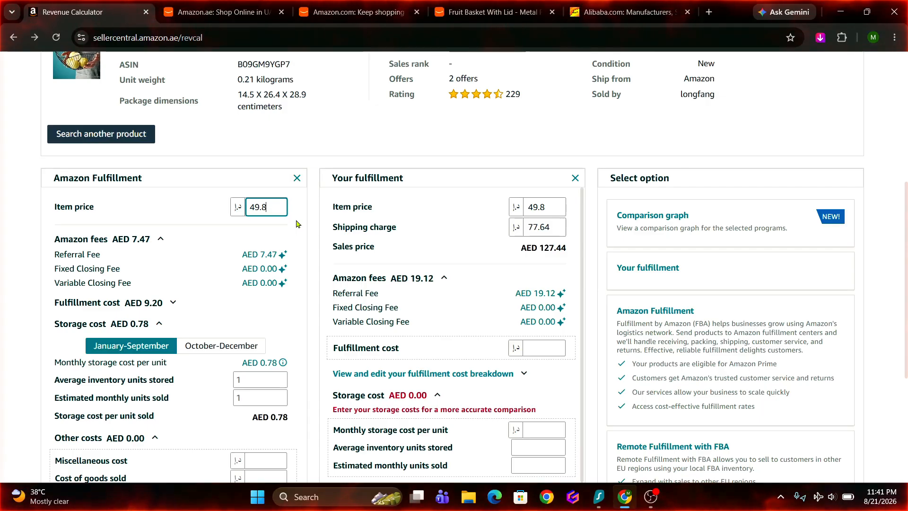
# Step: Set the item price in the Amazon Fulfillment estimate to AED 35.50 and check the recalculated Amazon fees
pyautogui.press('BackSpace')
pyautogui.press('BackSpace')
pyautogui.press('BackSpace')
pyautogui.press('BackSpace')
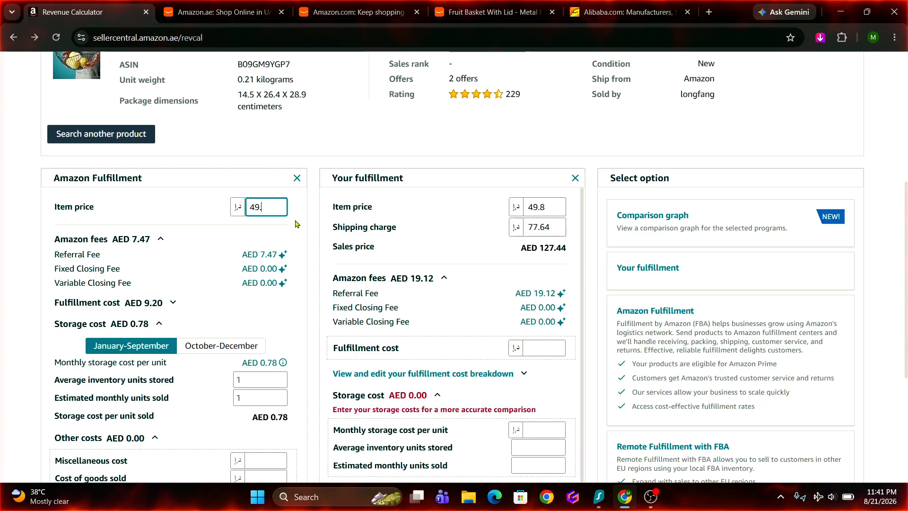
pyautogui.write('3')
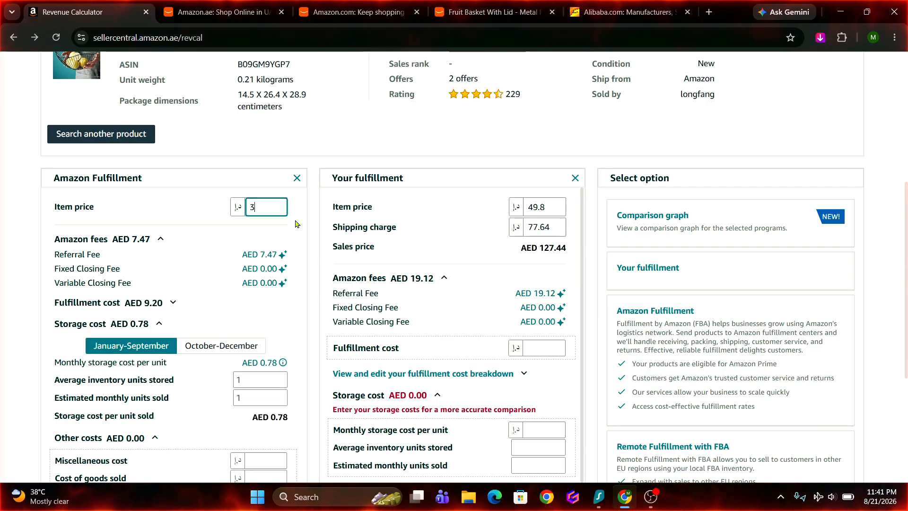
pyautogui.write('5.50')
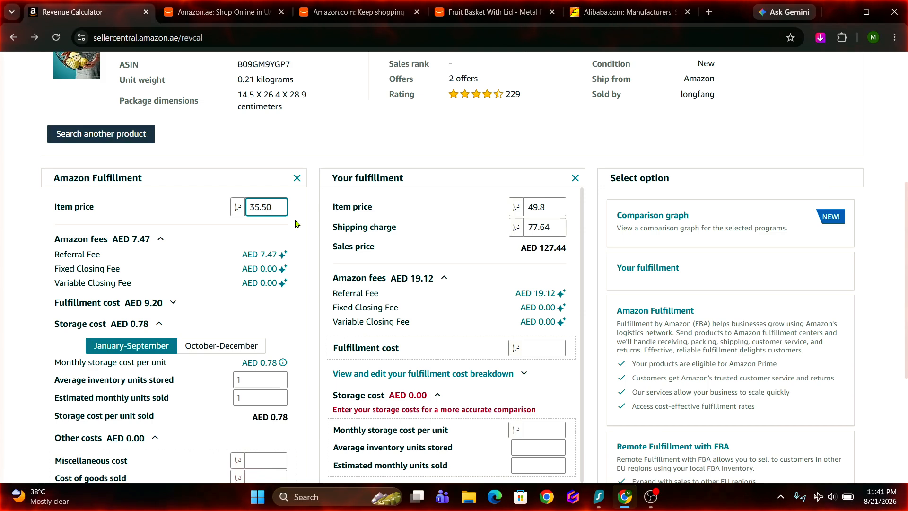
pyautogui.click(298, 231)
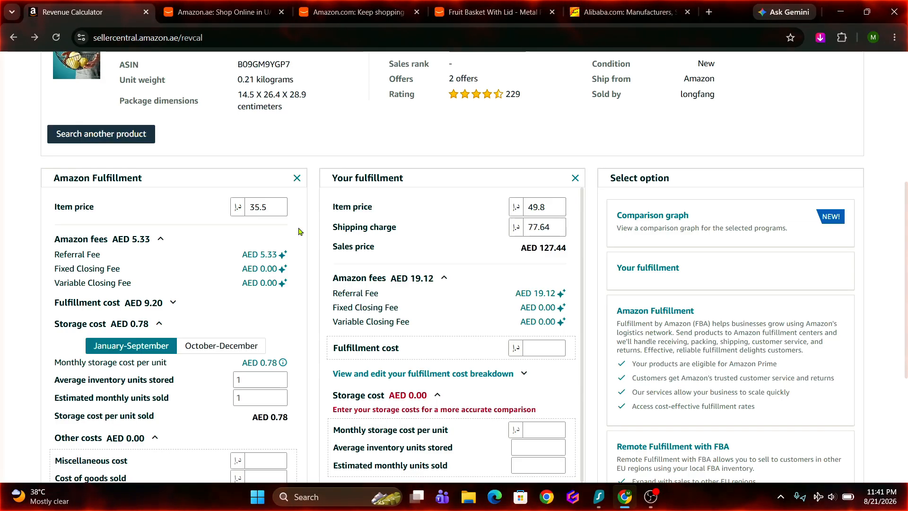
pyautogui.moveTo(48, 241); pyautogui.dragTo(152, 251)
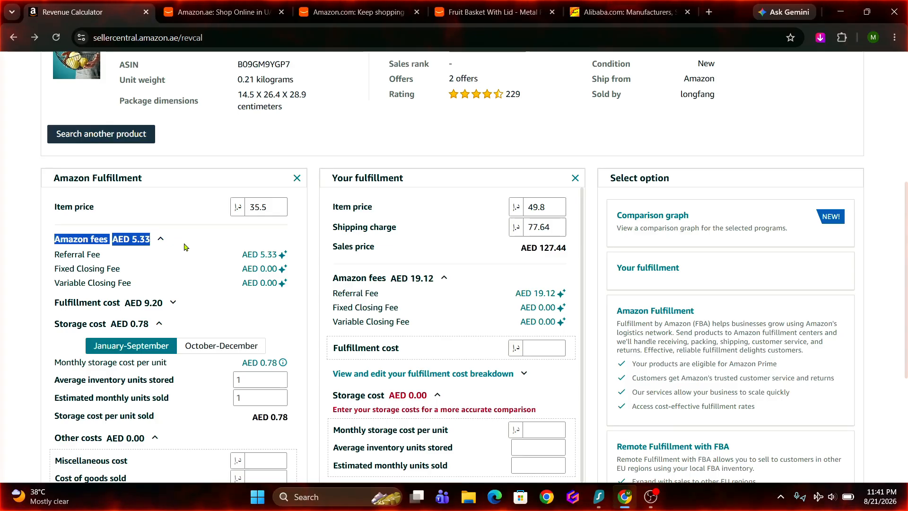
# Step: Browse the deals on the Amazon.ae home page and return to the Revenue Calculator
pyautogui.click(254, 15)
pyautogui.scroll(-4, 458, 305)
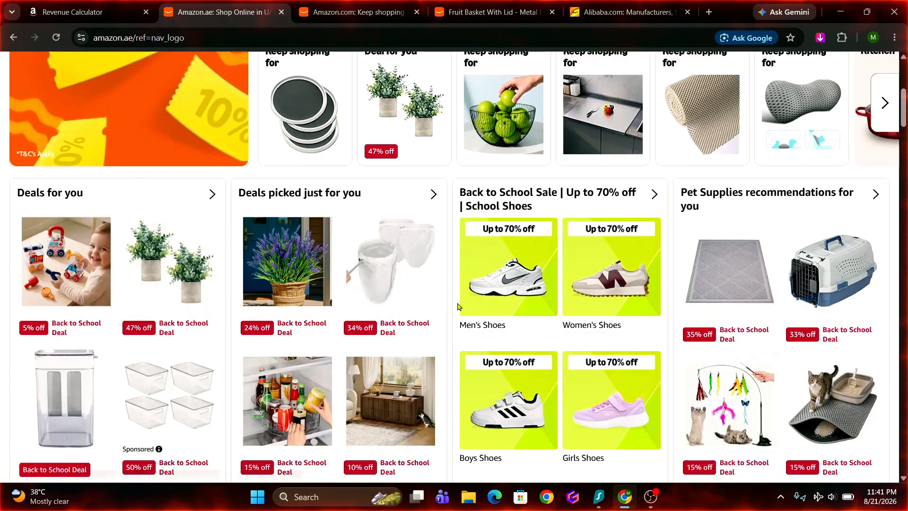
pyautogui.scroll(-6, 457, 305)
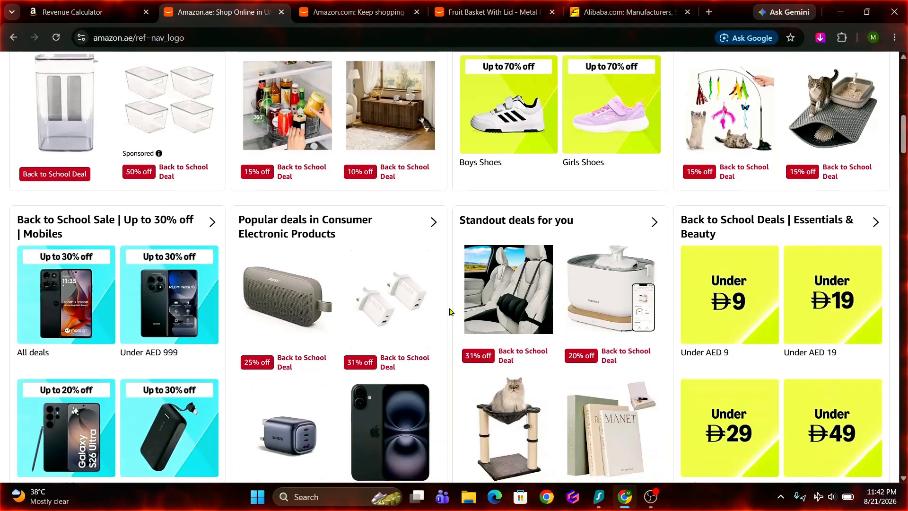
pyautogui.scroll(-4, 449, 312)
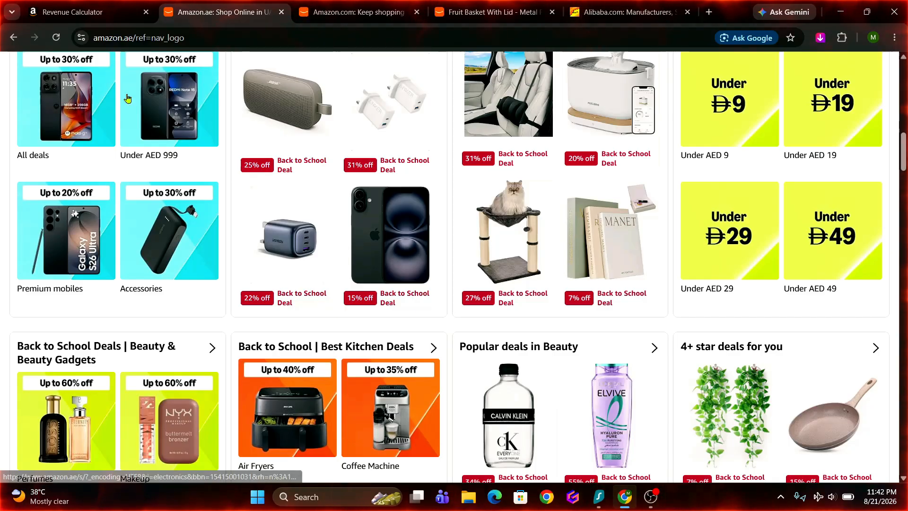
pyautogui.click(88, 12)
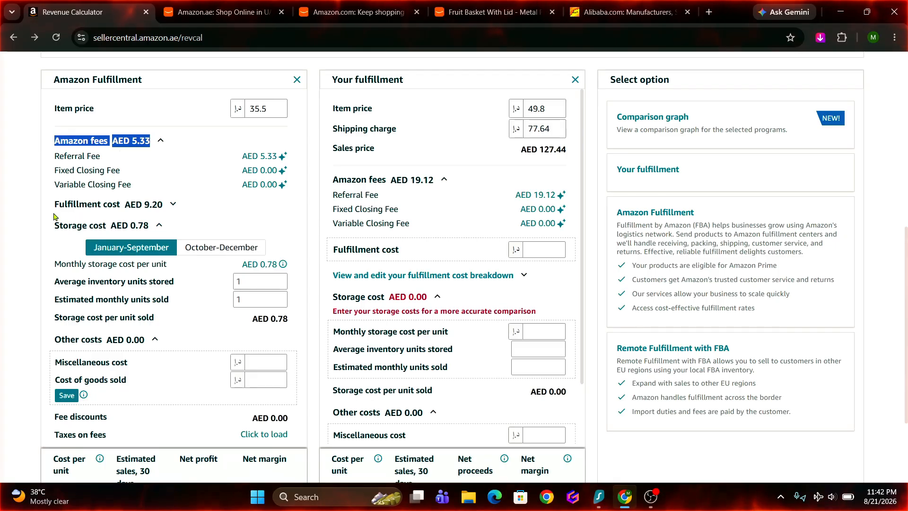
# Step: Expand the fulfillment cost breakdown in the Amazon Fulfillment estimate to show the FBA fees and service add-ons
pyautogui.moveTo(48, 209); pyautogui.dragTo(164, 214)
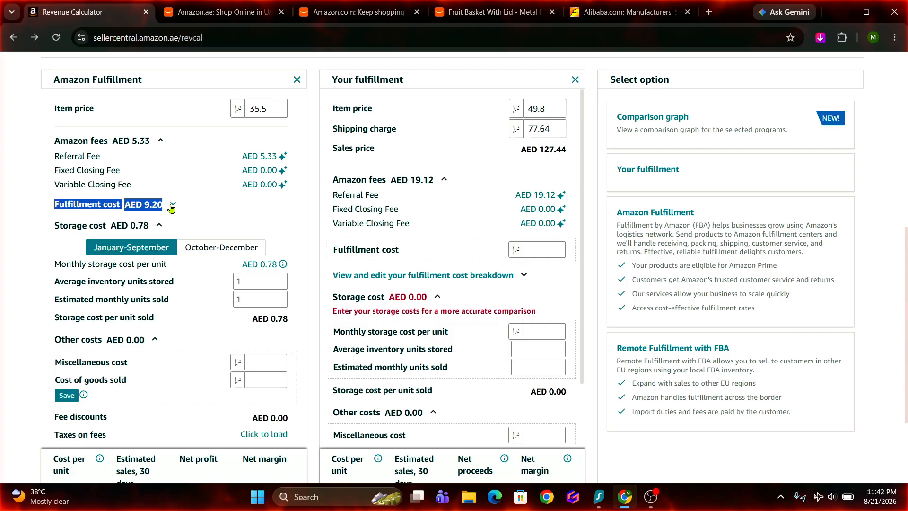
pyautogui.scroll(3, 171, 209)
pyautogui.scroll(-4, 171, 209)
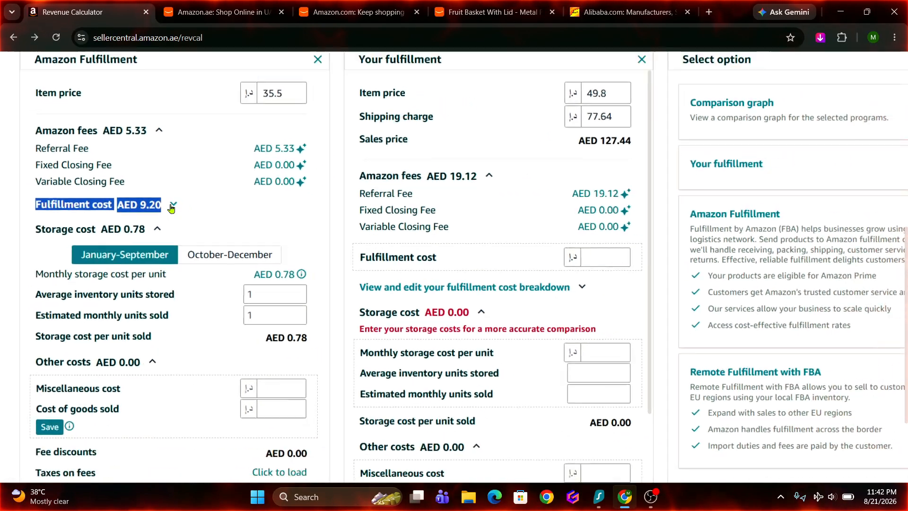
pyautogui.scroll(3, 176, 233)
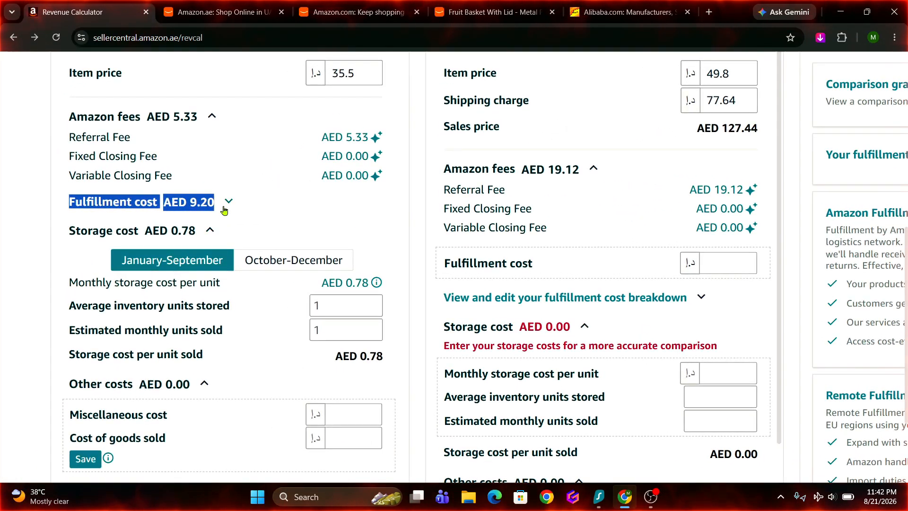
pyautogui.click(228, 202)
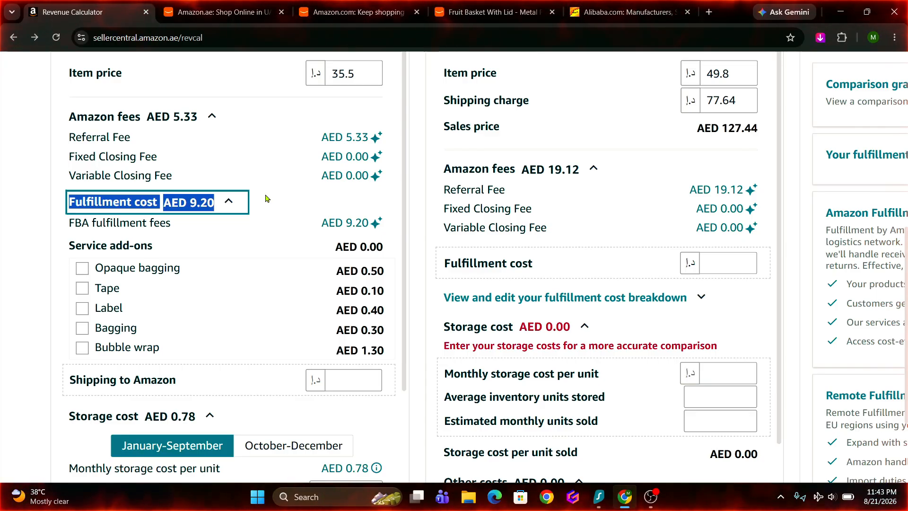
pyautogui.click(258, 197)
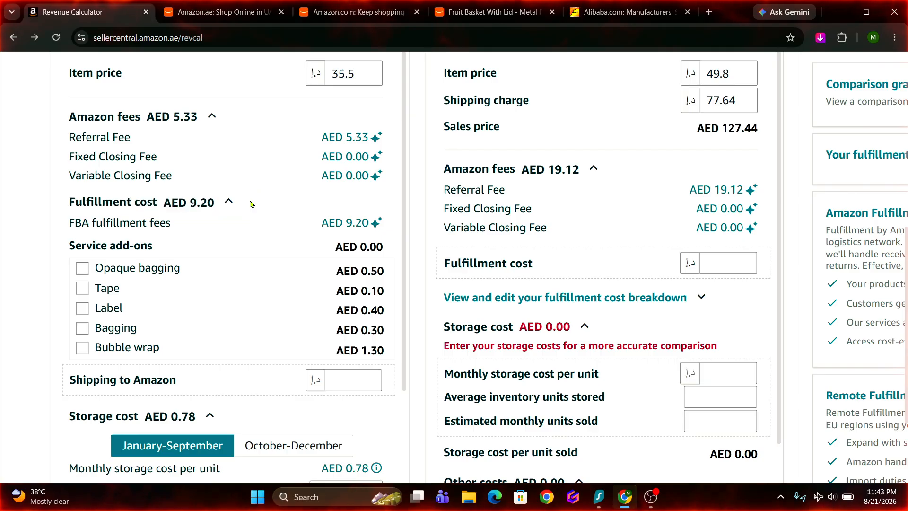
# Step: Set the Shipping to Amazon cost in the Amazon Fulfillment estimate to AED 1
pyautogui.scroll(-4, 251, 219)
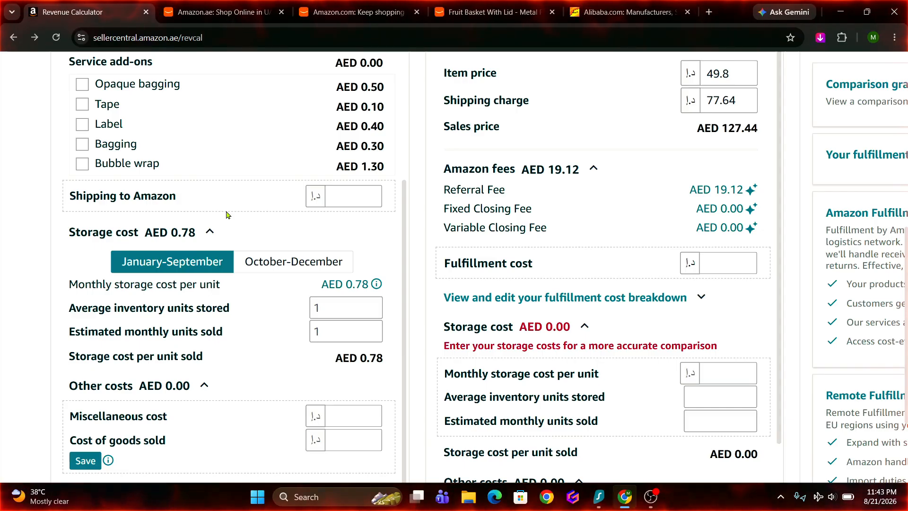
pyautogui.click(349, 200)
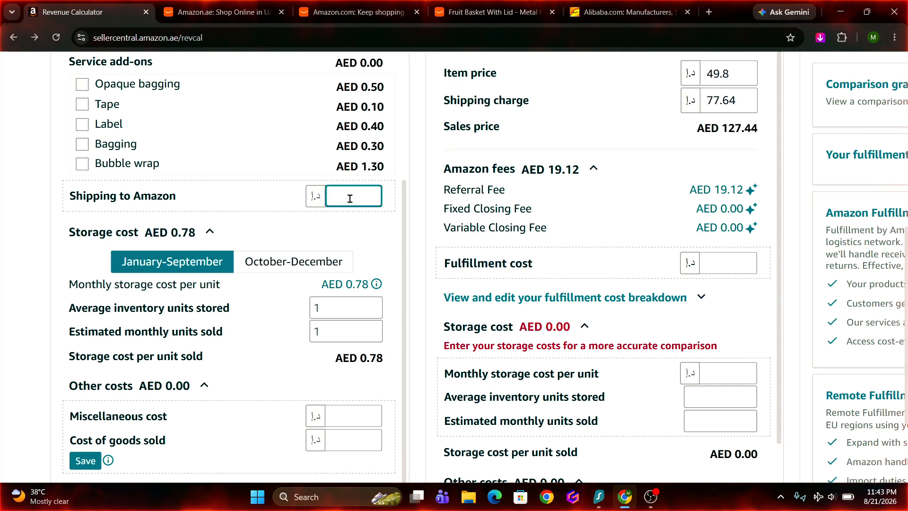
pyautogui.write('1.5')
pyautogui.press('BackSpace')
pyautogui.press('BackSpace')
pyautogui.press('BackSpace')
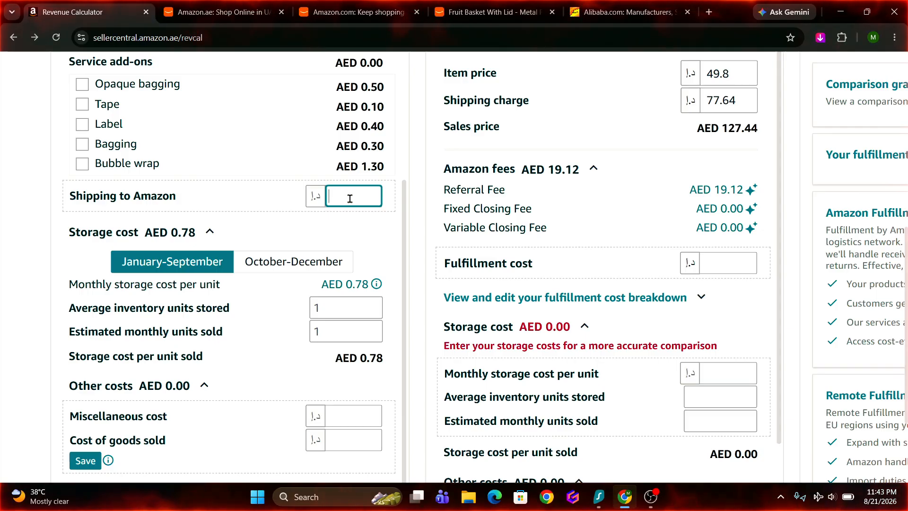
pyautogui.write('1')
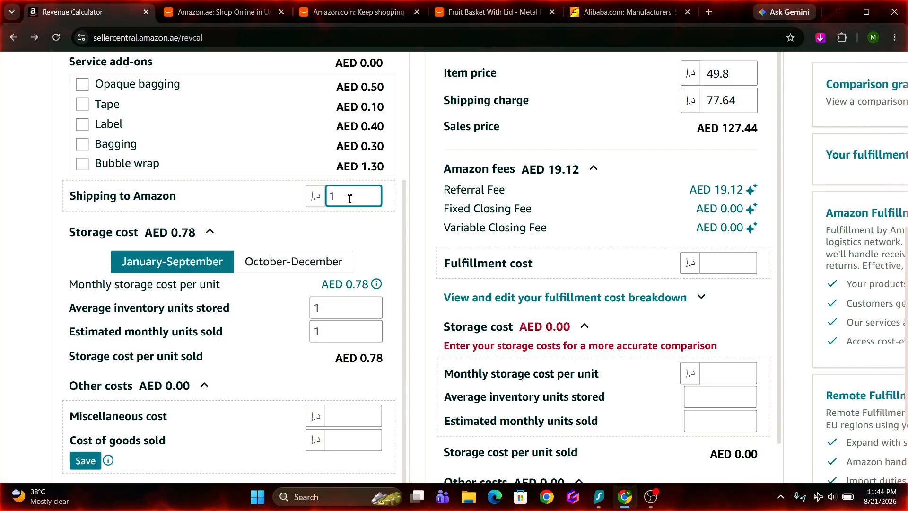
pyautogui.click(351, 221)
# Step: Set the average inventory units stored under the Amazon Fulfillment storage cost to 1,000
pyautogui.scroll(-2, 290, 203)
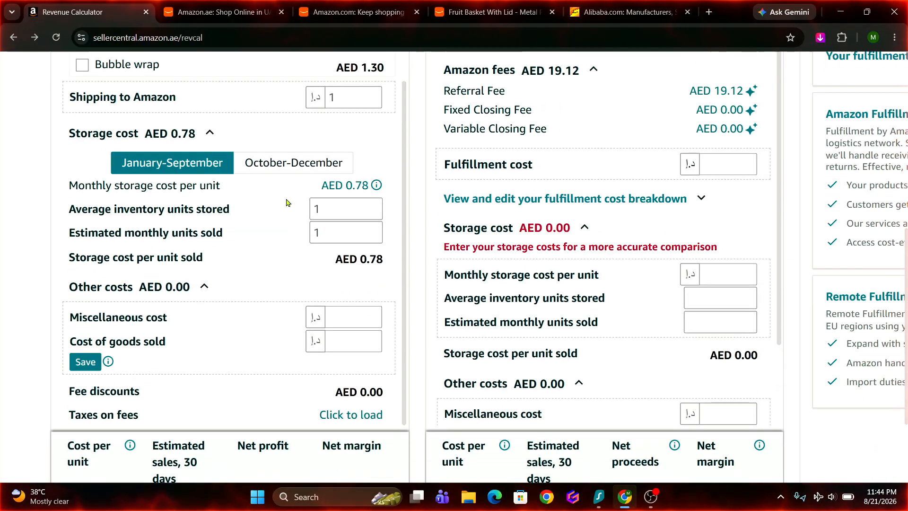
pyautogui.moveTo(61, 136); pyautogui.dragTo(201, 131)
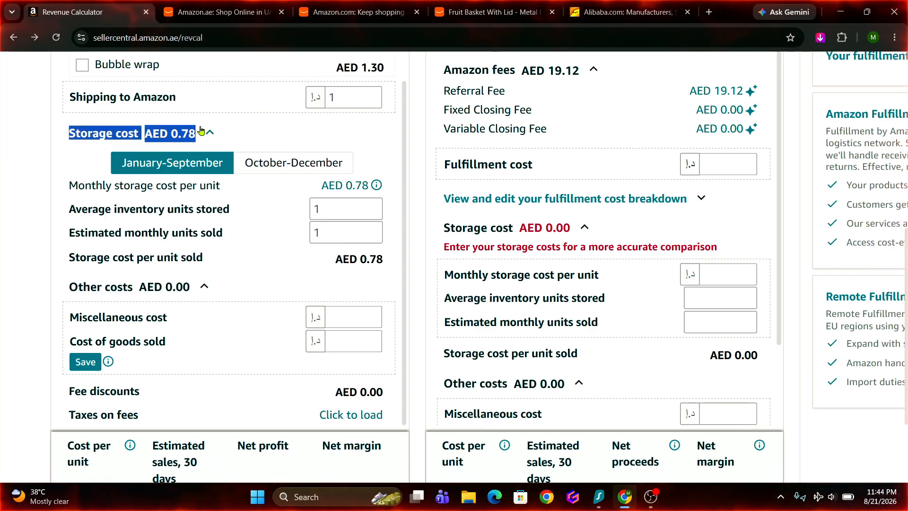
pyautogui.click(64, 216)
pyautogui.moveTo(65, 217); pyautogui.dragTo(237, 214)
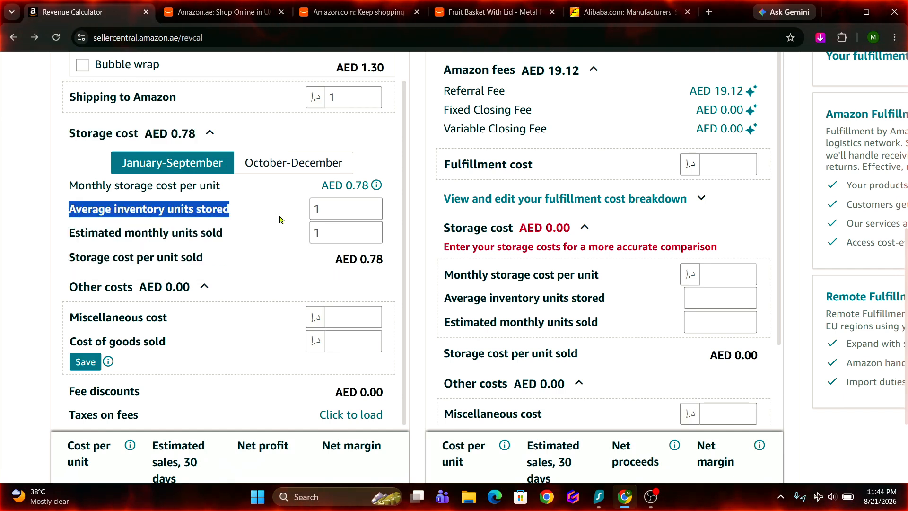
pyautogui.click(335, 211)
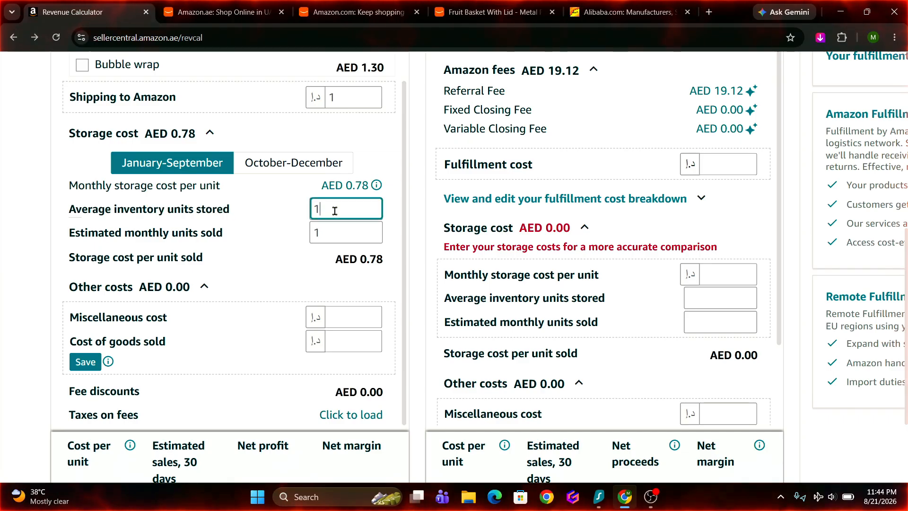
pyautogui.press('BackSpace')
pyautogui.write('100')
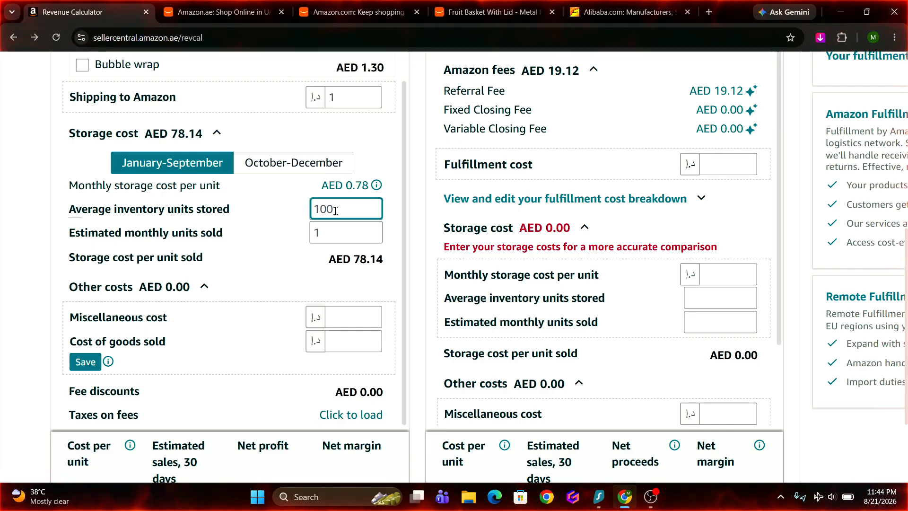
pyautogui.write('0')
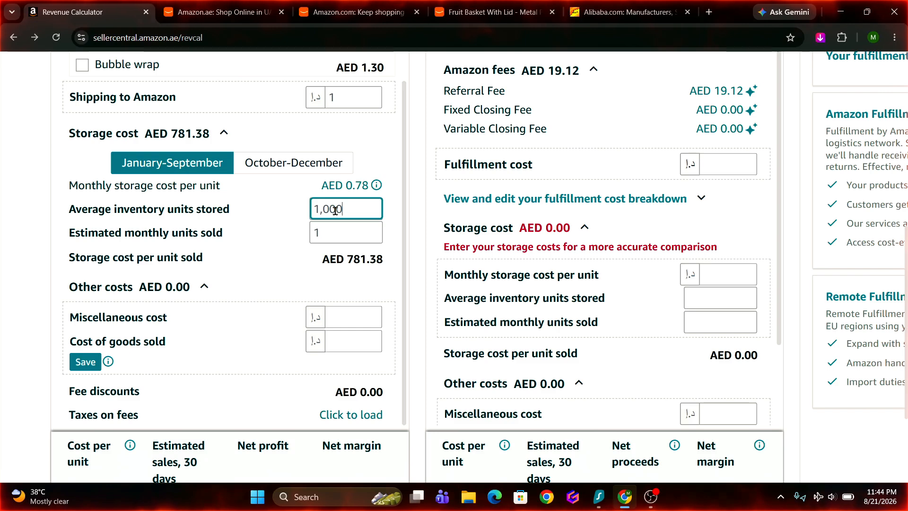
# Step: Open the Referral Fee help article in a new tab and read its Referral fees introduction
pyautogui.scroll(5, 255, 227)
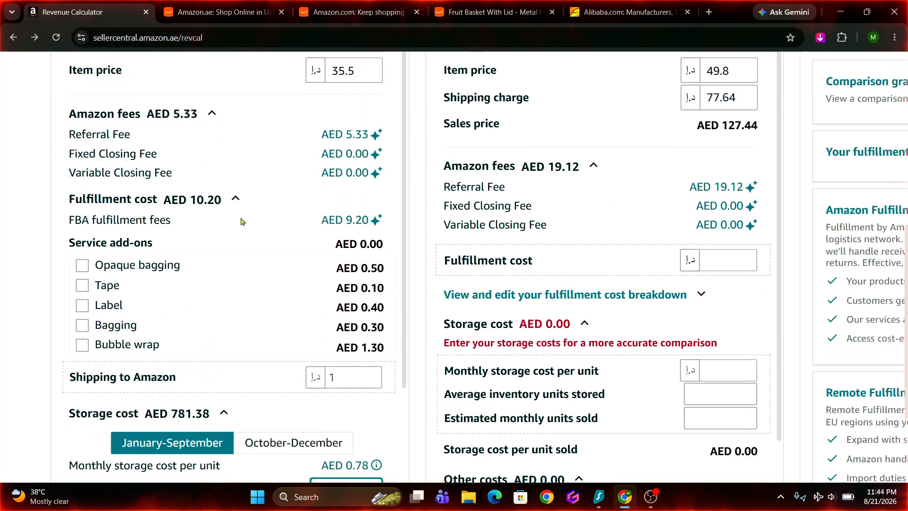
pyautogui.scroll(2, 242, 221)
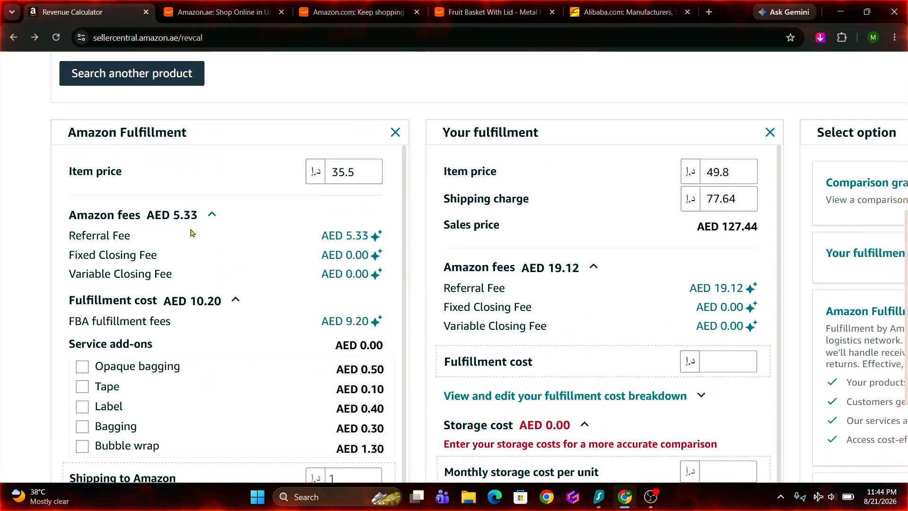
pyautogui.rightClick(117, 237)
pyautogui.click(165, 250)
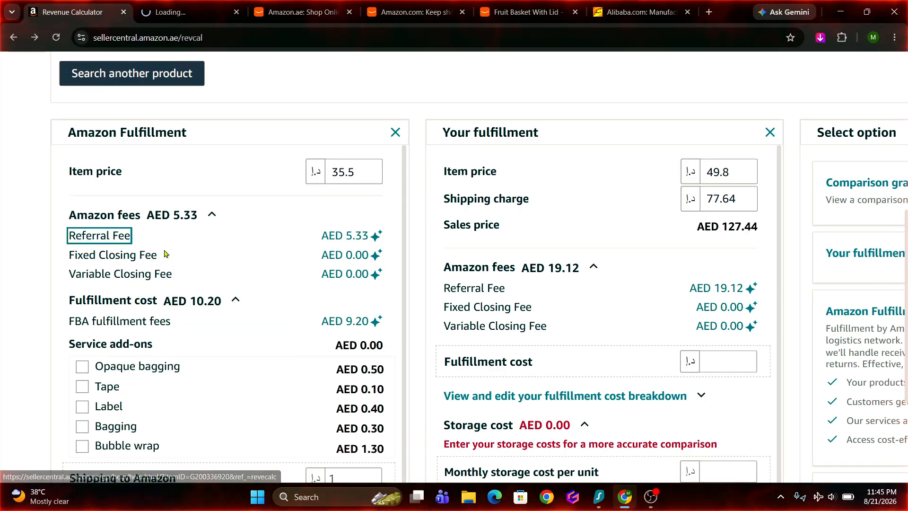
pyautogui.click(182, 12)
pyautogui.scroll(-6, 510, 319)
pyautogui.moveTo(384, 228); pyautogui.dragTo(287, 230)
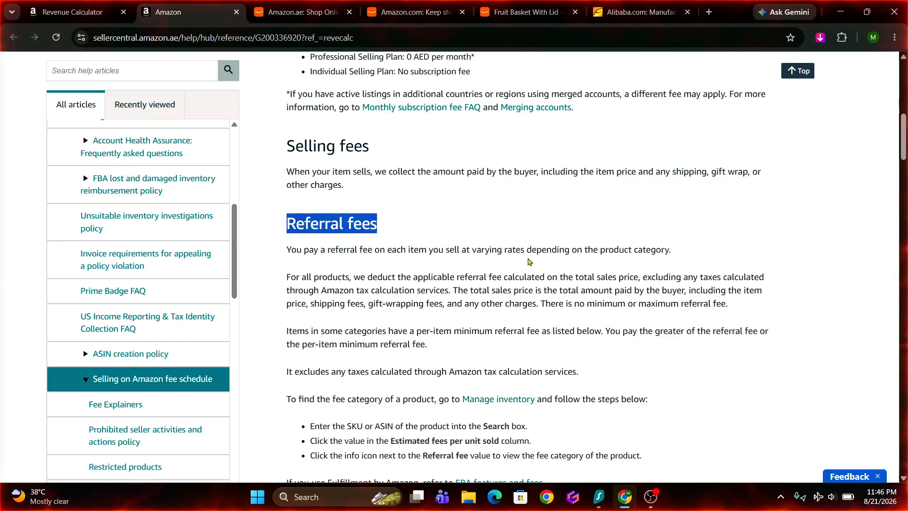
pyautogui.moveTo(675, 256); pyautogui.dragTo(286, 257)
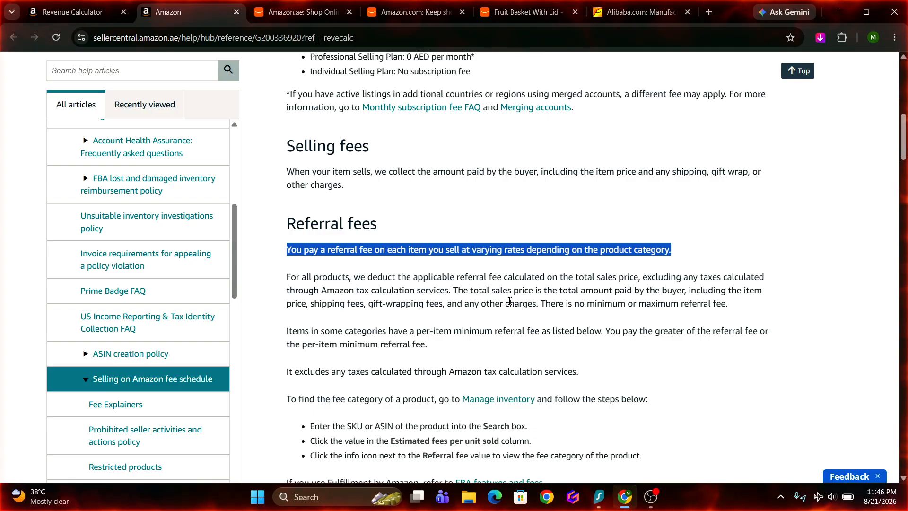
# Step: Examine the referral fee percentages and minimums by product category, from Apparel through Home and Kitchen
pyautogui.scroll(-4, 512, 313)
pyautogui.scroll(-4, 512, 313)
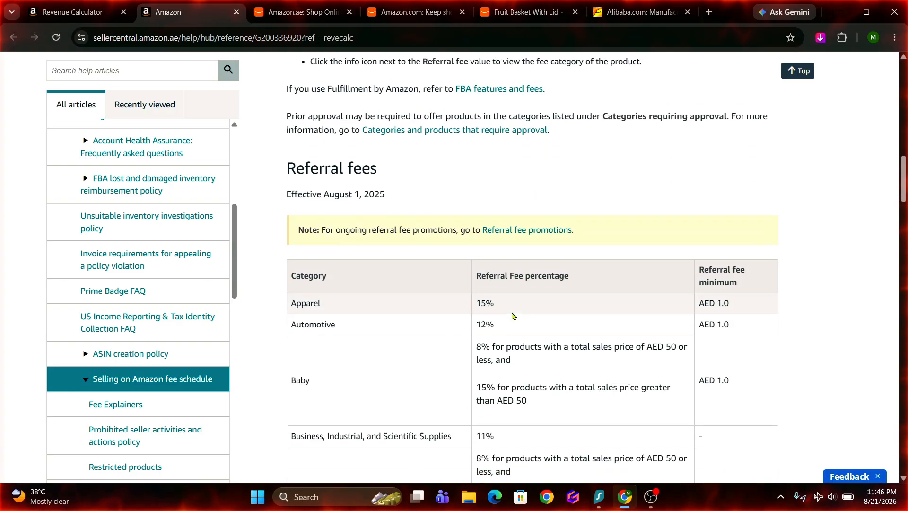
pyautogui.scroll(-2, 512, 314)
pyautogui.scroll(-1, 512, 314)
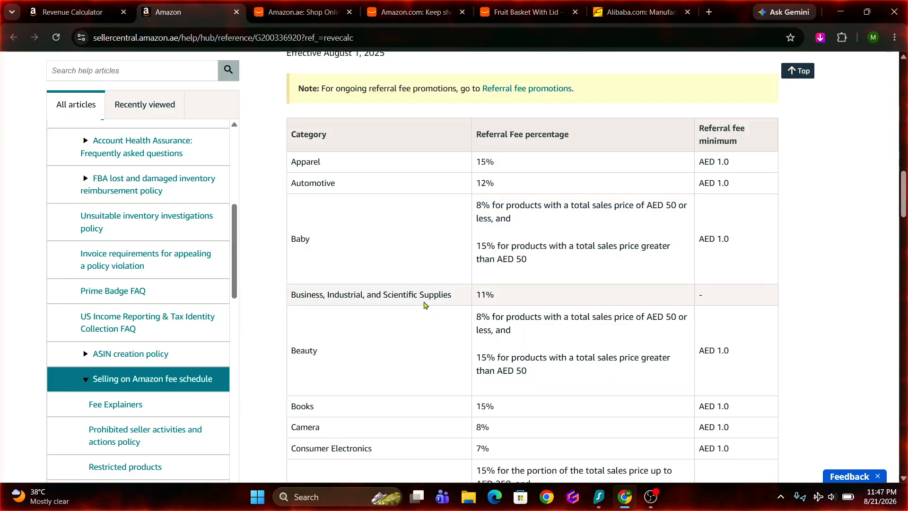
pyautogui.scroll(-2, 412, 345)
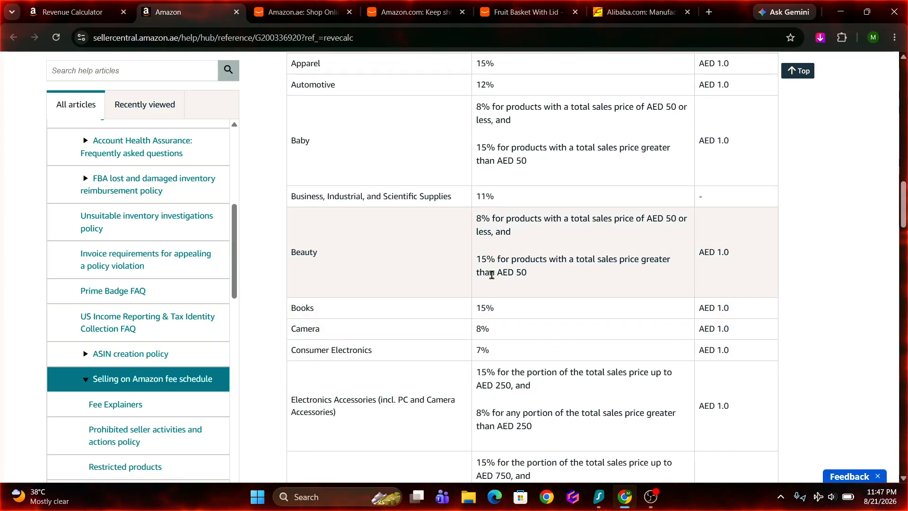
pyautogui.scroll(-2, 461, 276)
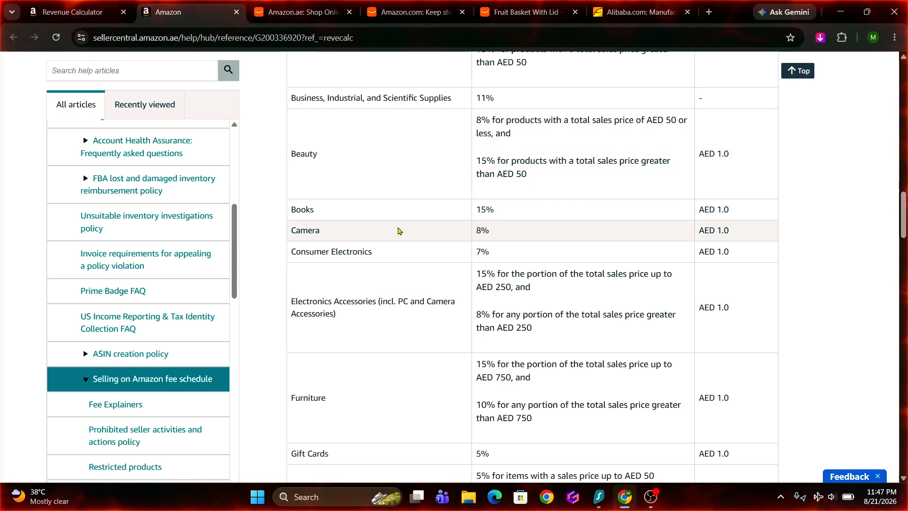
pyautogui.scroll(-4, 407, 257)
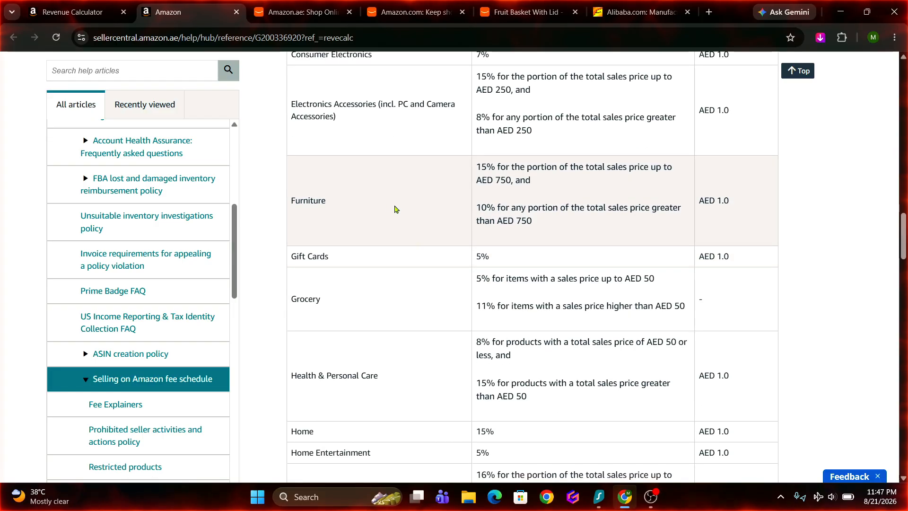
pyautogui.scroll(-4, 412, 279)
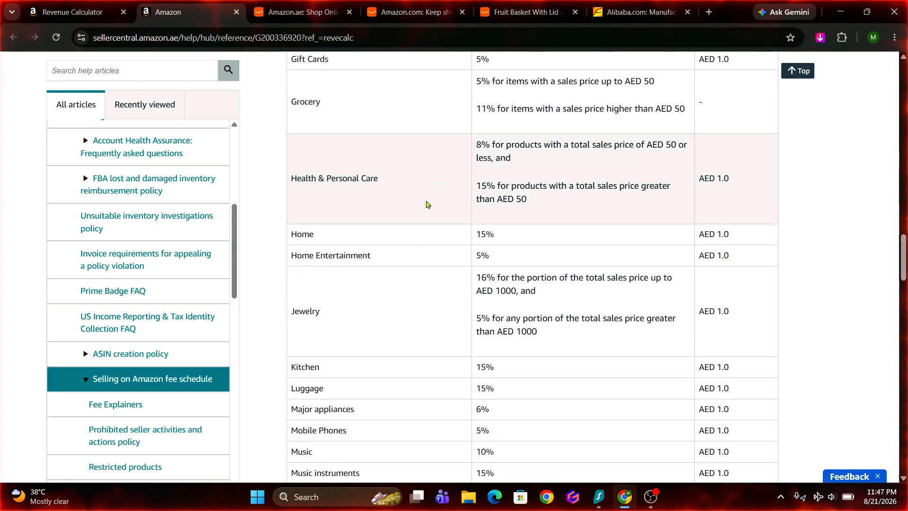
# Step: Examine the referral fee percentages for the Home, Home Entertainment, Kitchen and Luggage categories
pyautogui.moveTo(497, 238); pyautogui.dragTo(476, 238)
pyautogui.click(481, 240)
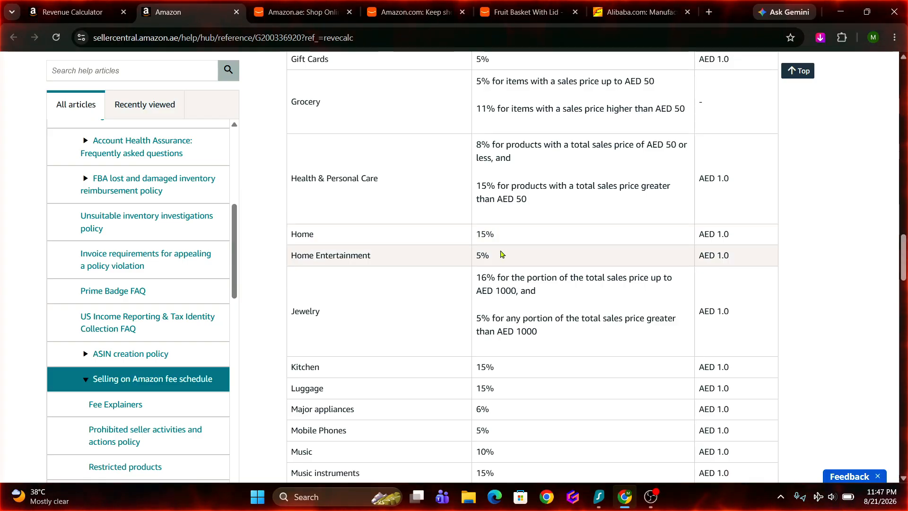
pyautogui.hotkey('ctrl', '+')
pyautogui.hotkey('ctrl', '+')
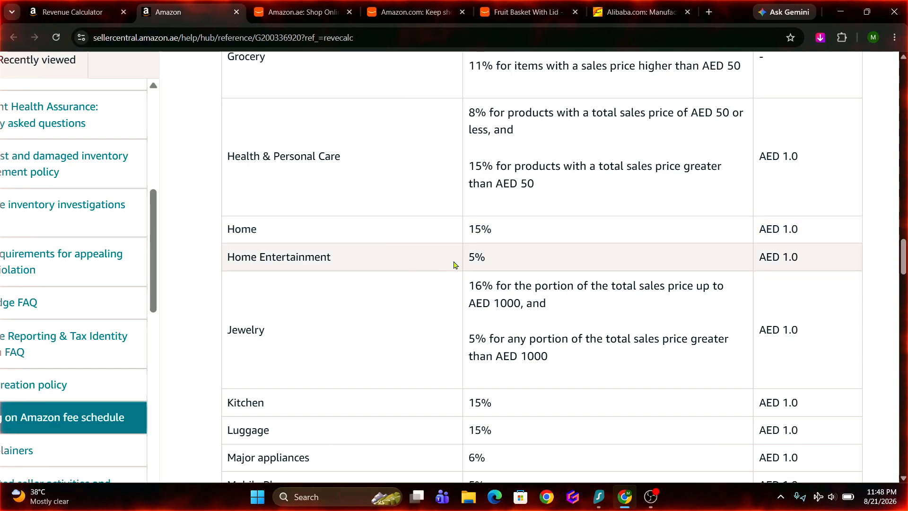
pyautogui.moveTo(486, 266); pyautogui.dragTo(468, 264)
pyautogui.scroll(-2, 452, 237)
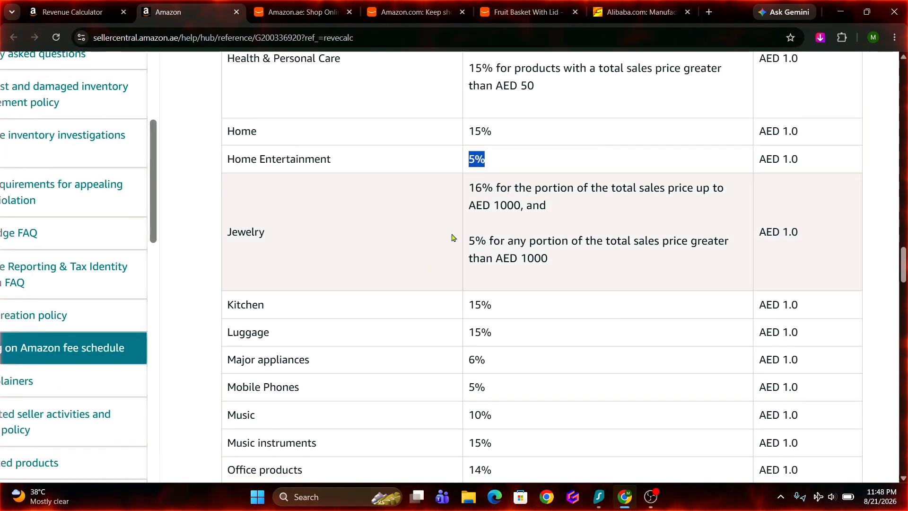
pyautogui.scroll(-2, 487, 217)
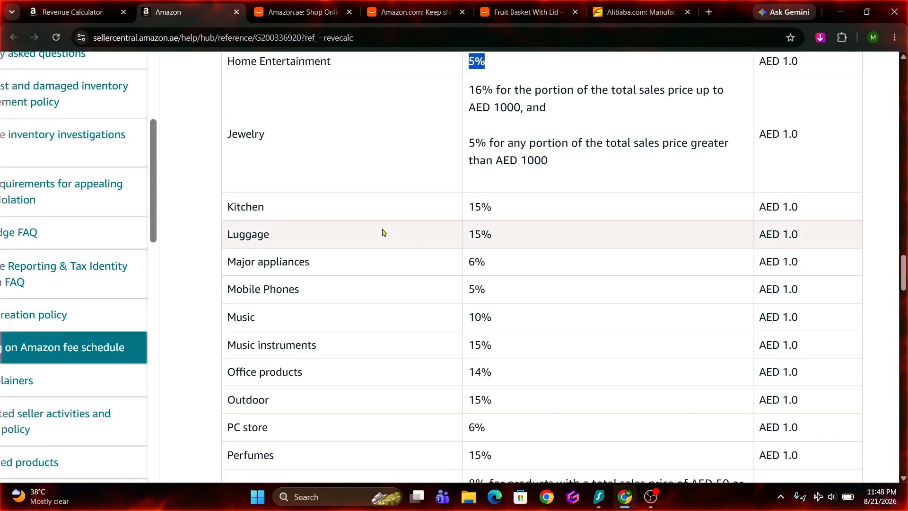
pyautogui.moveTo(492, 207); pyautogui.dragTo(467, 207)
pyautogui.click(478, 208)
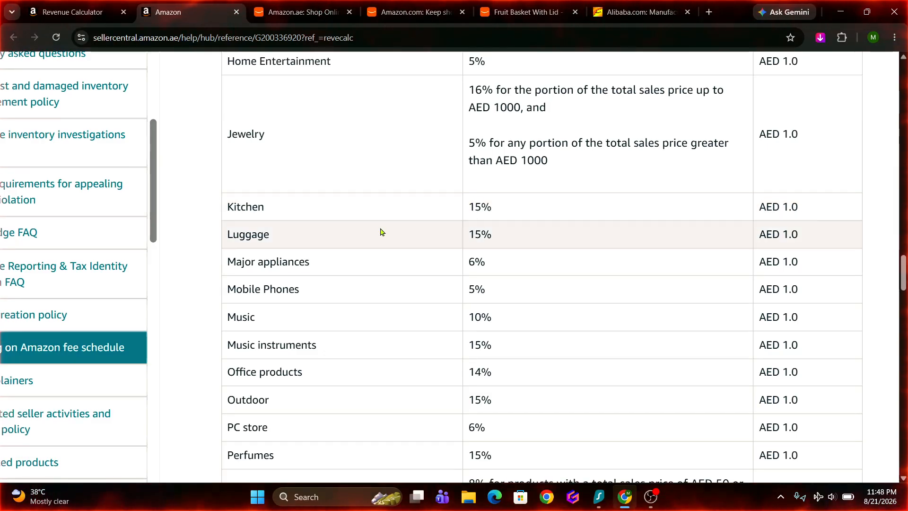
pyautogui.moveTo(495, 236); pyautogui.dragTo(468, 235)
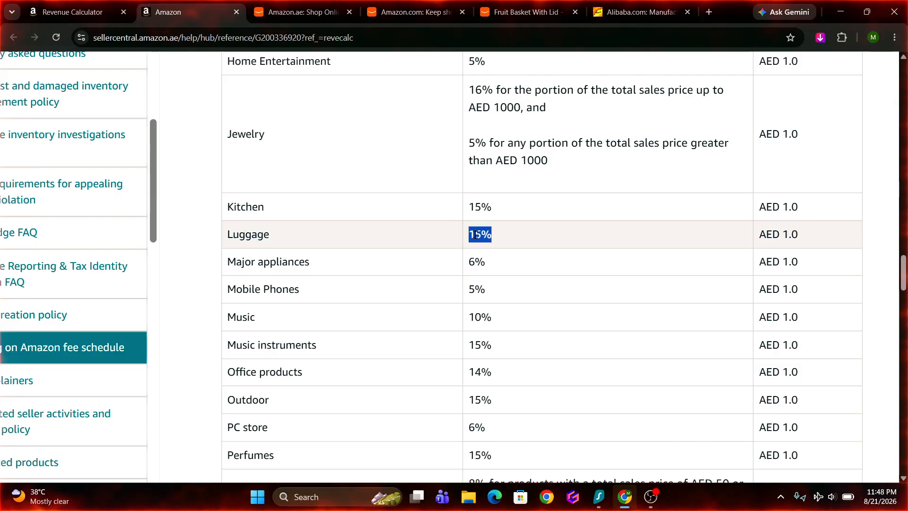
pyautogui.scroll(-2, 494, 242)
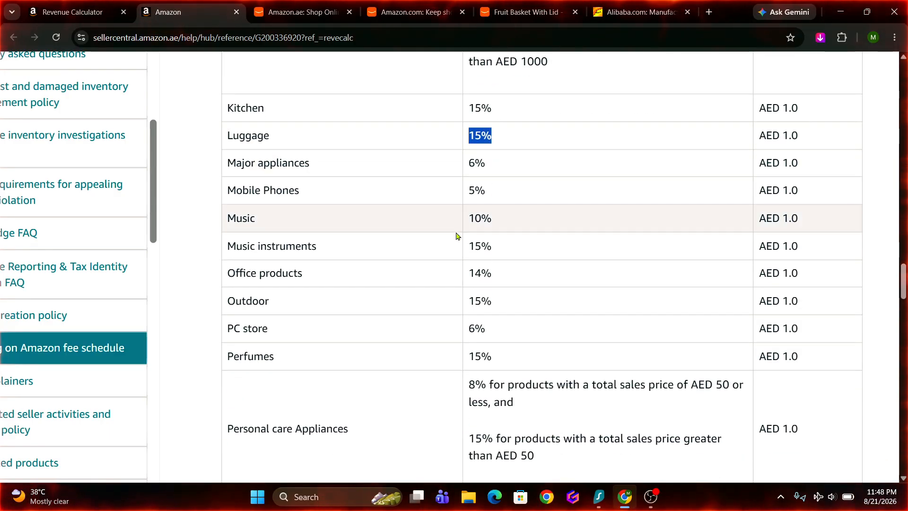
# Step: Examine the remaining referral fee rates from Office products through All Other Categories, down to the Refund administration fee section
pyautogui.moveTo(495, 277); pyautogui.dragTo(494, 307)
pyautogui.doubleClick(467, 280)
pyautogui.scroll(-6, 541, 240)
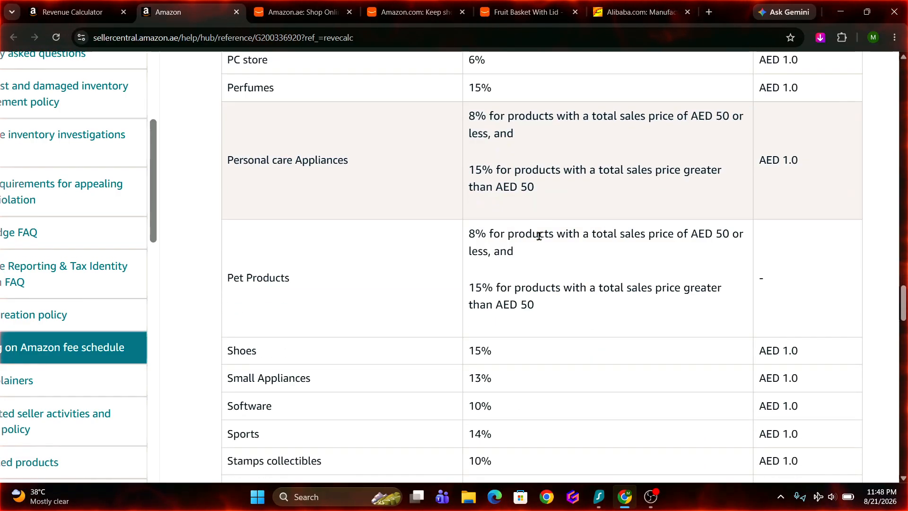
pyautogui.scroll(-2, 541, 240)
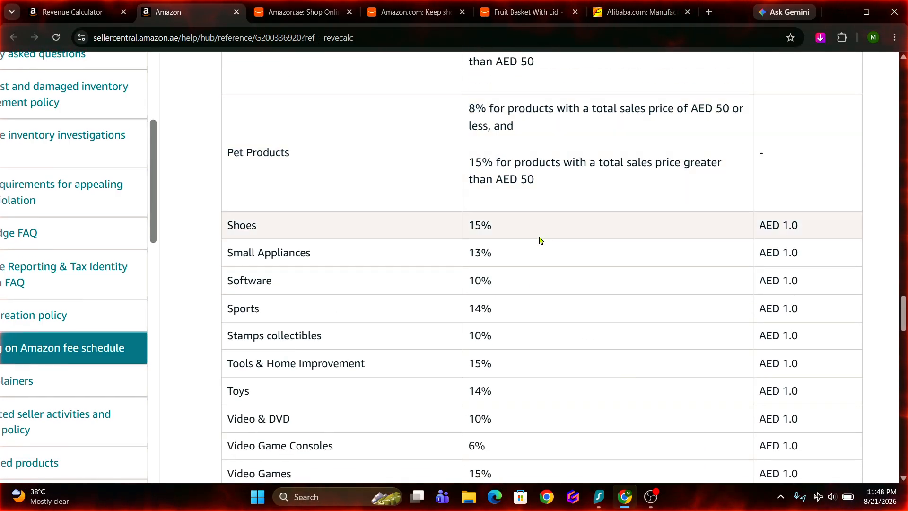
pyautogui.scroll(-2, 541, 240)
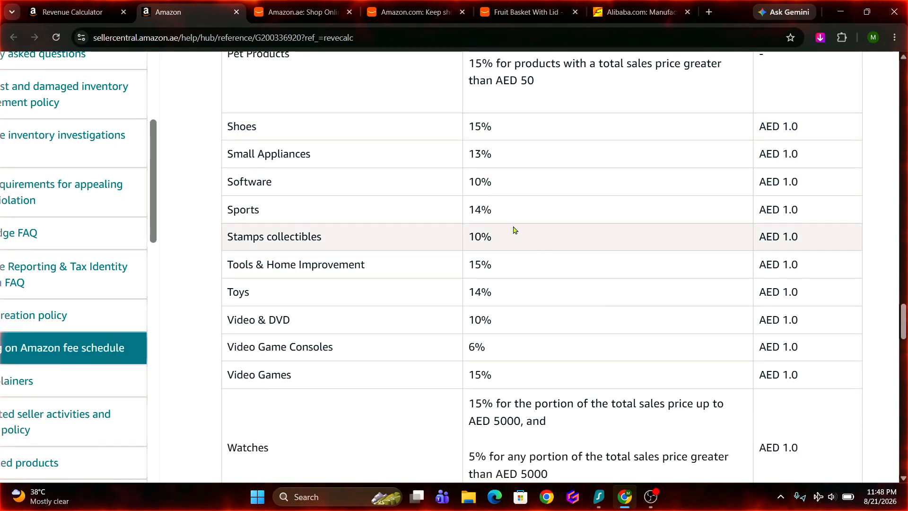
pyautogui.moveTo(492, 213); pyautogui.dragTo(469, 209)
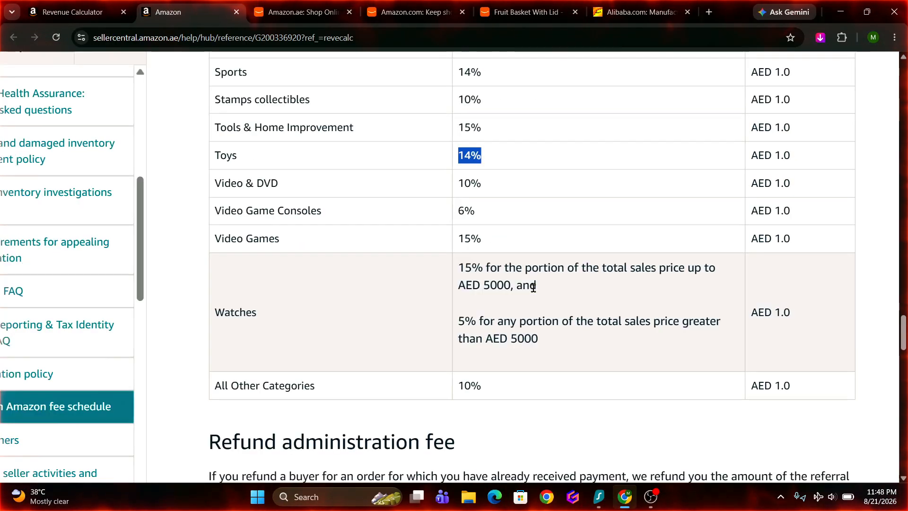
pyautogui.scroll(-3, 533, 288)
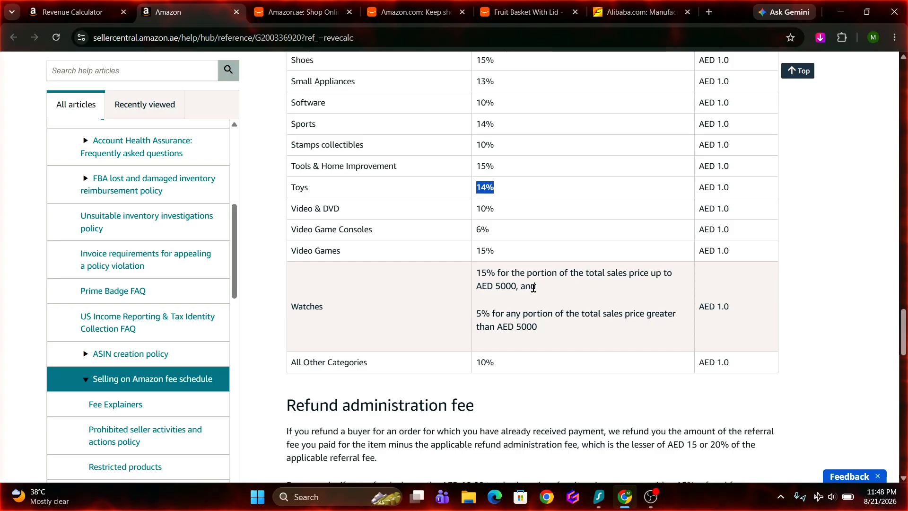
pyautogui.scroll(-2, 534, 288)
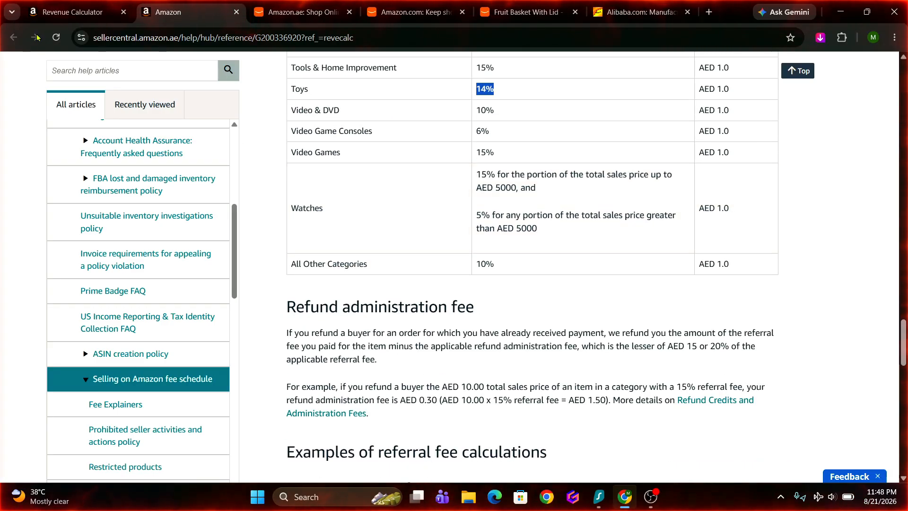
# Step: Return to the Revenue Calculator and set the estimated monthly units sold under the Amazon Fulfillment storage cost to 10
pyautogui.click(60, 13)
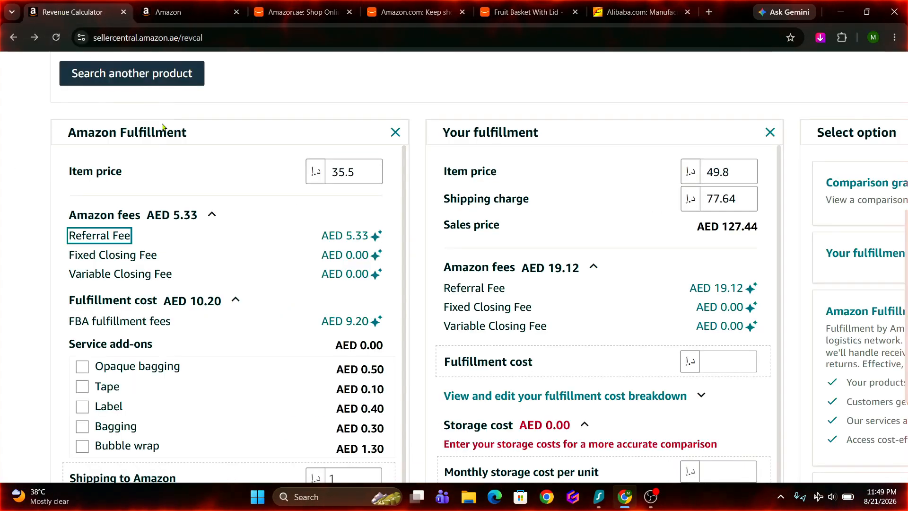
pyautogui.scroll(-8, 265, 218)
pyautogui.scroll(1, 39, 228)
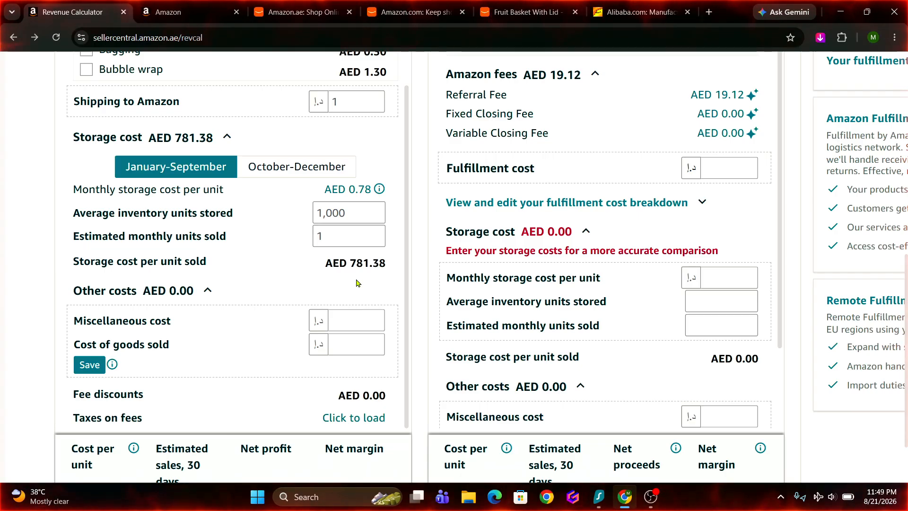
pyautogui.click(329, 237)
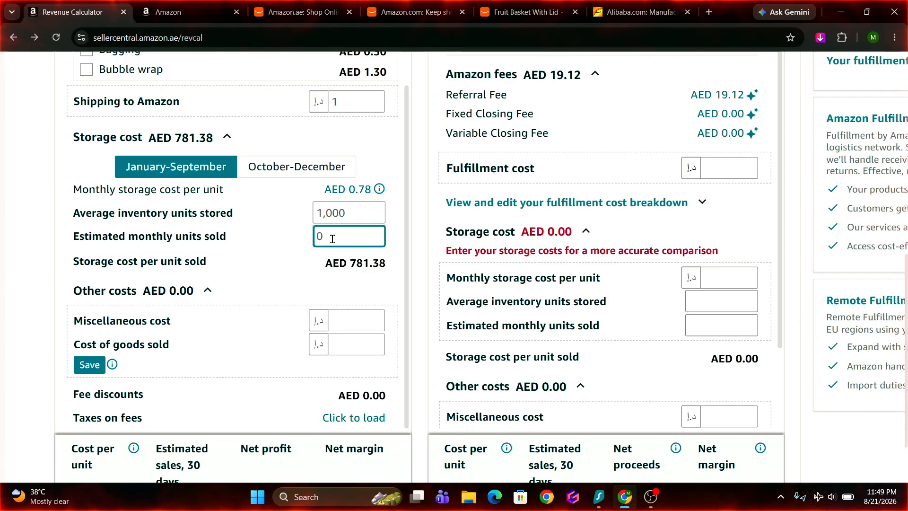
pyautogui.write('10')
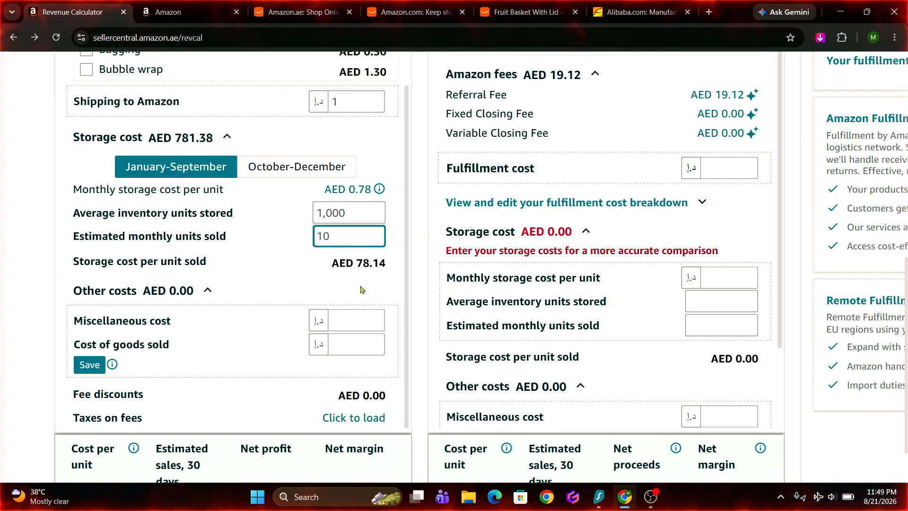
pyautogui.moveTo(356, 264); pyautogui.dragTo(389, 269)
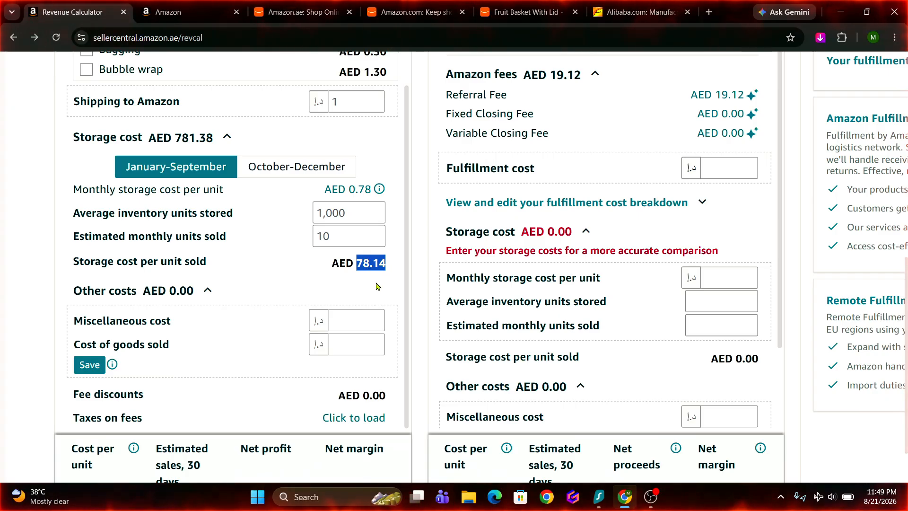
# Step: Try 1 as the estimated monthly units sold for Amazon Fulfillment, and set it back to 10
pyautogui.click(341, 241)
pyautogui.press('BackSpace')
pyautogui.click(314, 284)
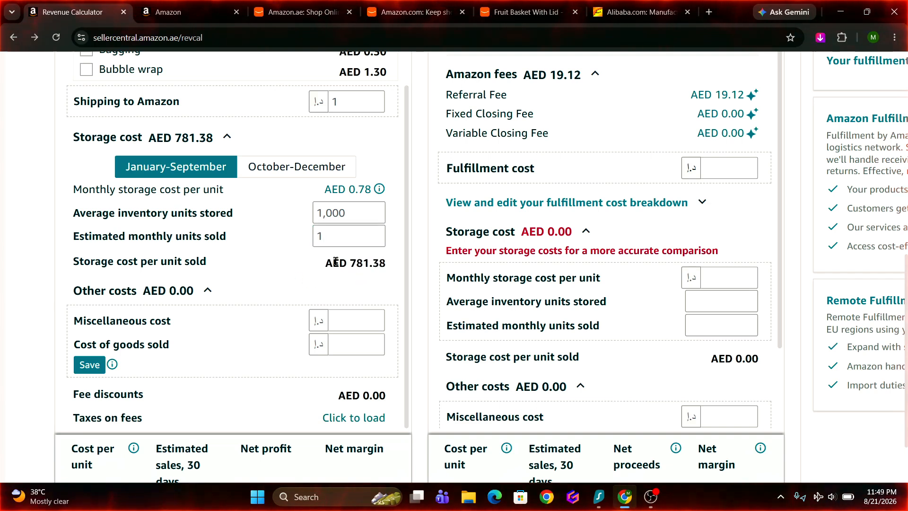
pyautogui.click(323, 236)
pyautogui.write('0')
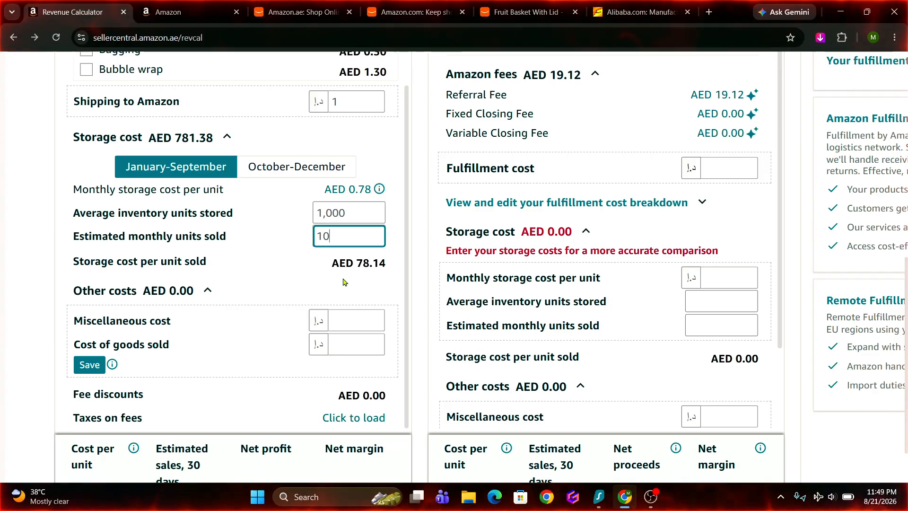
# Step: Set the average inventory units stored for Amazon Fulfillment to 100 and check the total and per-unit storage costs
pyautogui.click(352, 215)
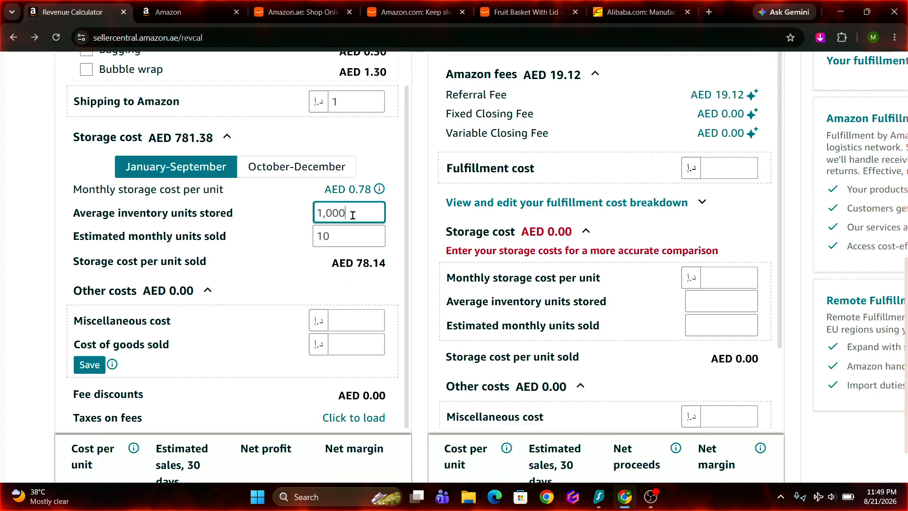
pyautogui.press('BackSpace')
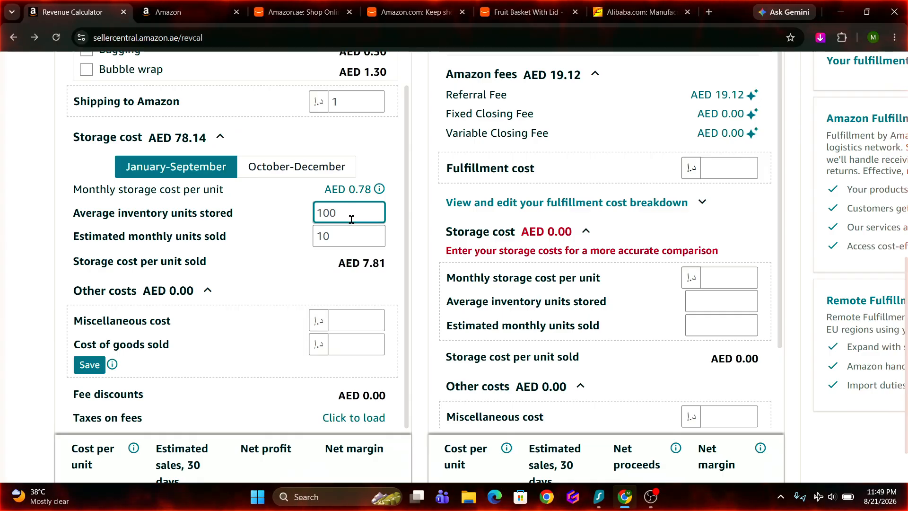
pyautogui.click(327, 287)
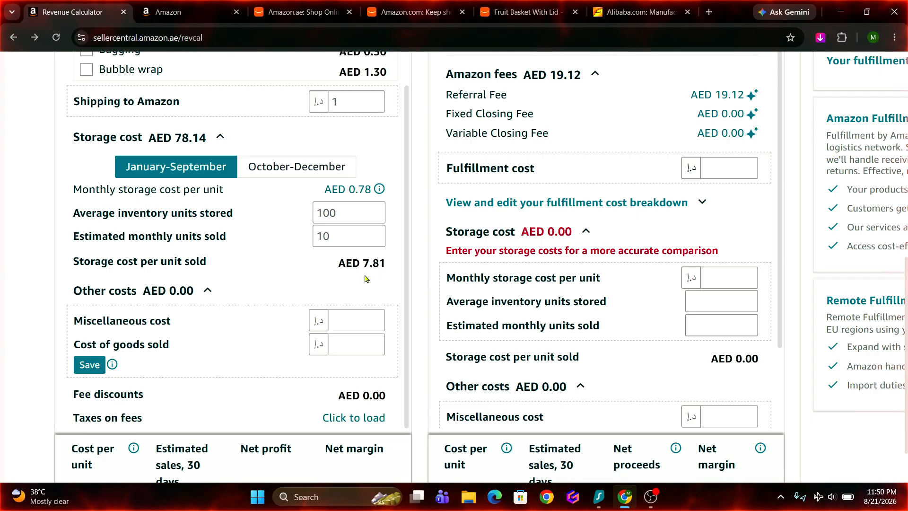
pyautogui.moveTo(384, 269); pyautogui.dragTo(363, 268)
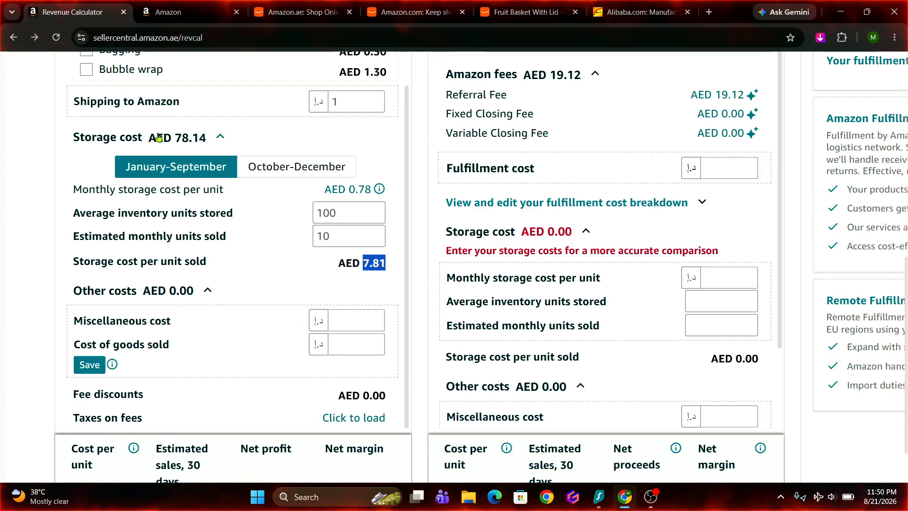
pyautogui.moveTo(70, 140); pyautogui.dragTo(207, 145)
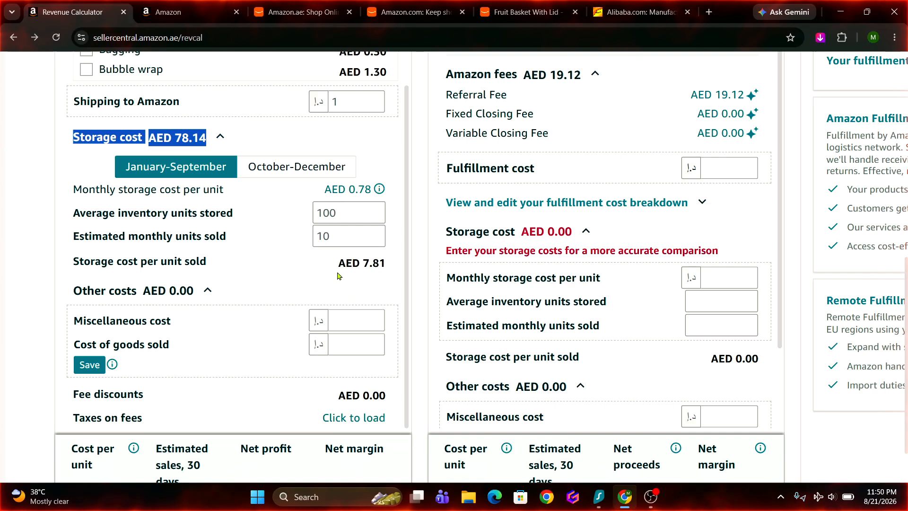
pyautogui.moveTo(336, 270); pyautogui.dragTo(388, 266)
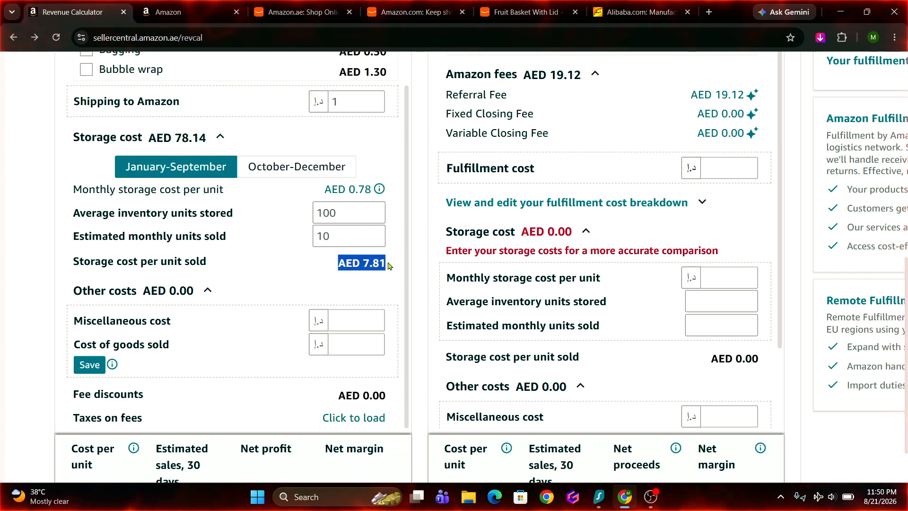
# Step: Set the estimated monthly units sold for Amazon Fulfillment to 5 and check the storage cost per unit sold
pyautogui.click(348, 238)
pyautogui.press('BackSpace')
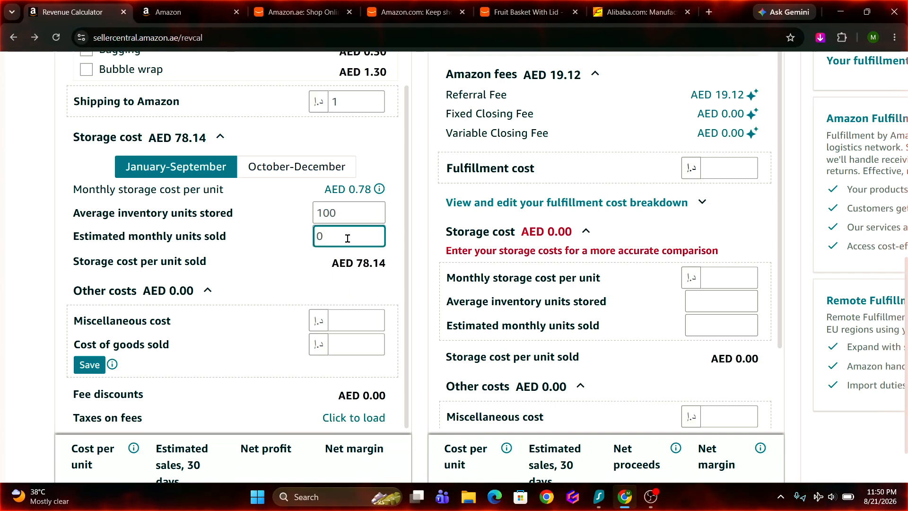
pyautogui.press('BackSpace')
pyautogui.write('5')
pyautogui.click(336, 278)
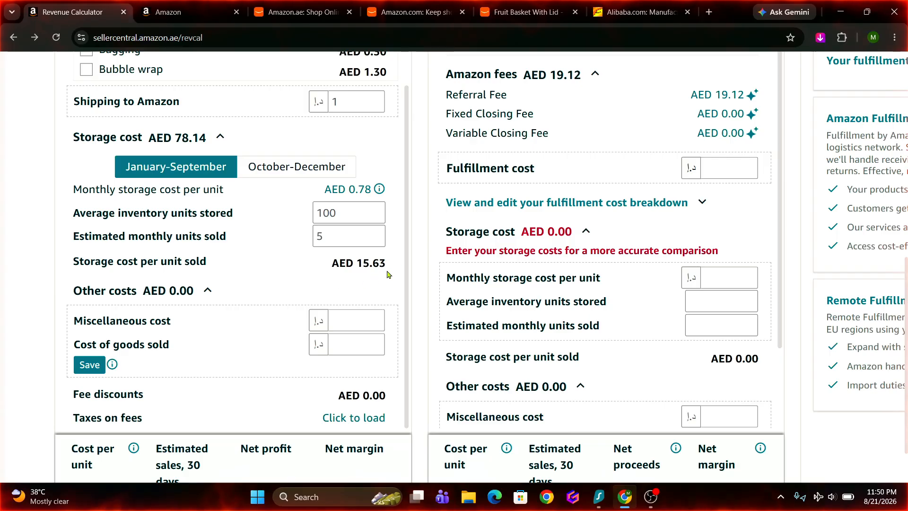
pyautogui.moveTo(388, 271); pyautogui.dragTo(331, 272)
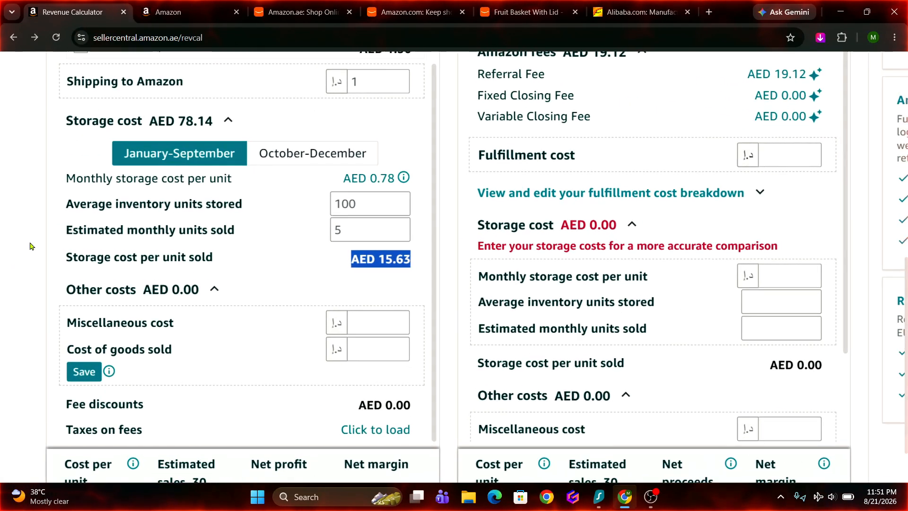
# Step: Set the estimated monthly units sold for Amazon Fulfillment to 50 and check the storage cost per unit sold
pyautogui.click(362, 230)
pyautogui.press('BackSpace')
pyautogui.write('0')
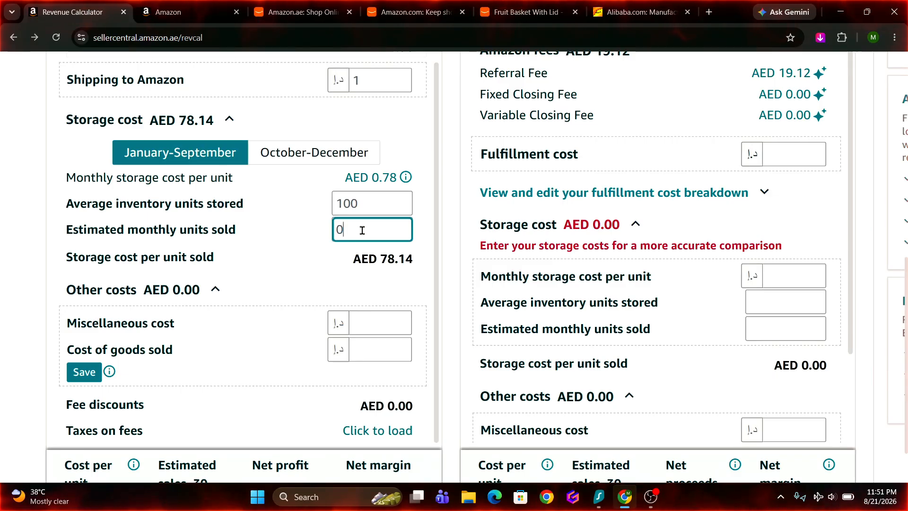
pyautogui.press('BackSpace')
pyautogui.write('50')
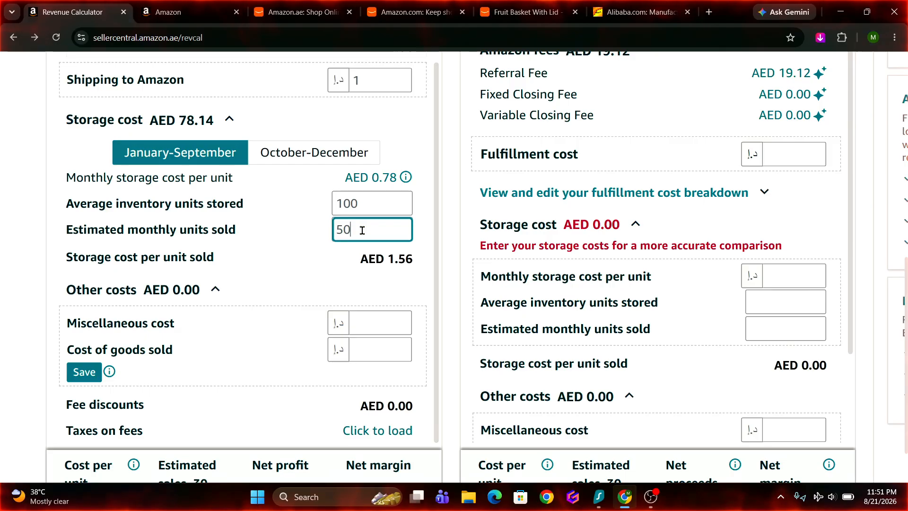
pyautogui.click(319, 272)
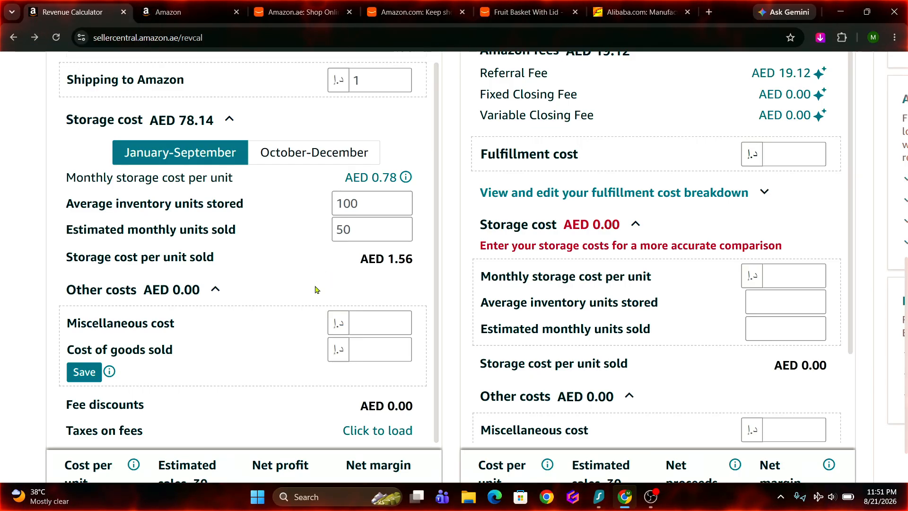
pyautogui.moveTo(417, 265); pyautogui.dragTo(385, 264)
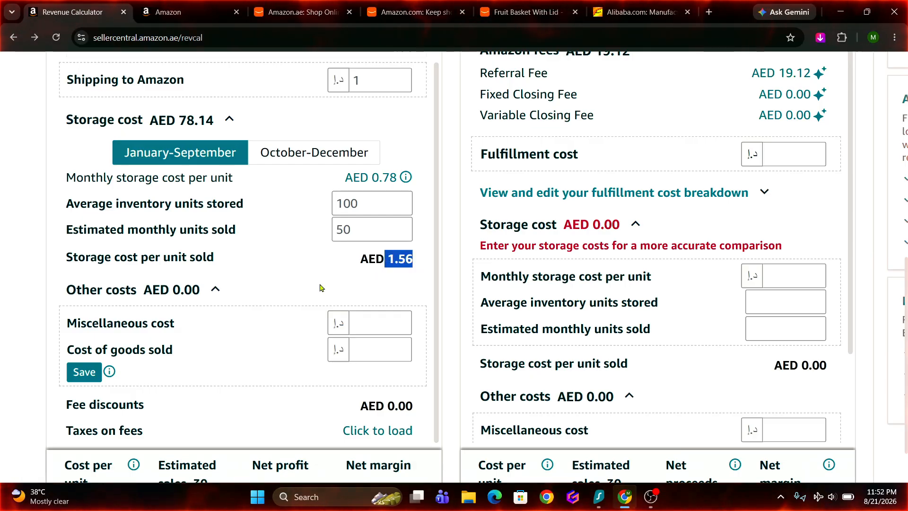
# Step: Examine the Cost of goods sold field and the net profit summary of the Amazon Fulfillment estimate
pyautogui.click(304, 286)
pyautogui.scroll(-2, 307, 279)
pyautogui.click(367, 256)
pyautogui.click(365, 254)
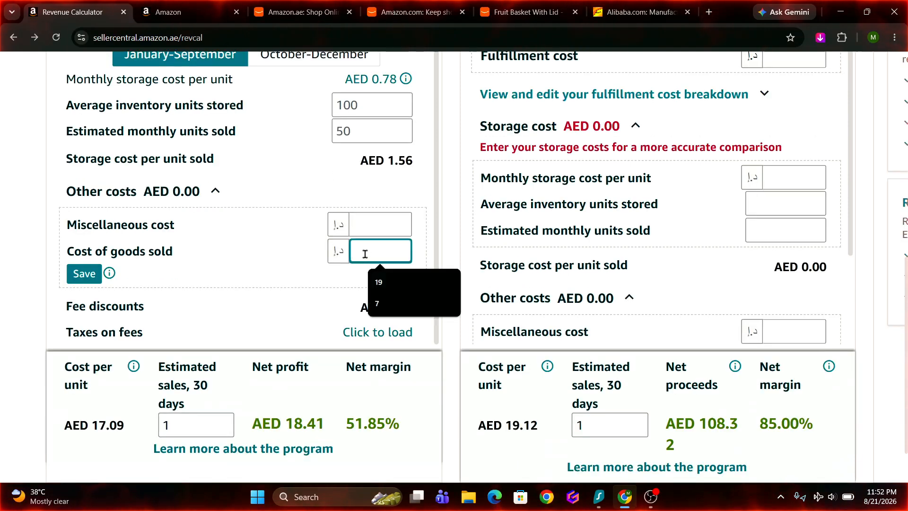
pyautogui.click(329, 279)
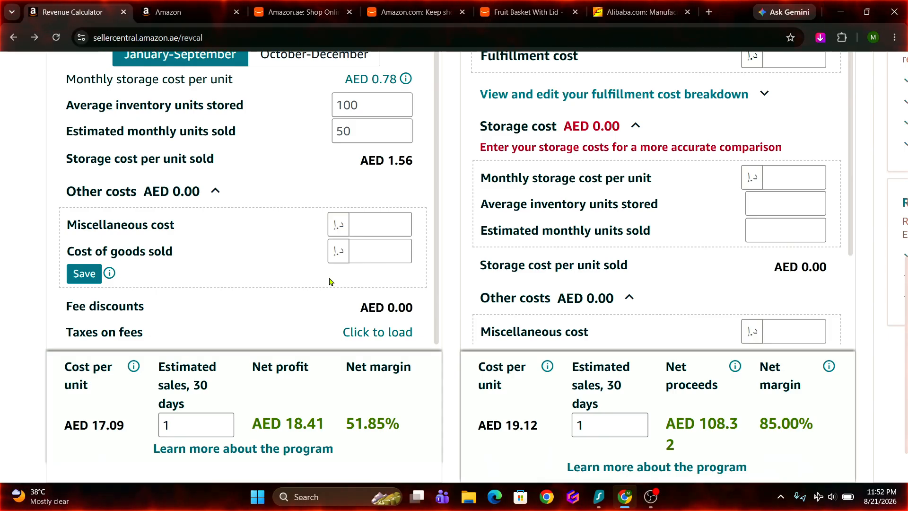
# Step: Copy the full product title from the Amazon.ae fruit basket listing and search for it on Alibaba
pyautogui.click(519, 14)
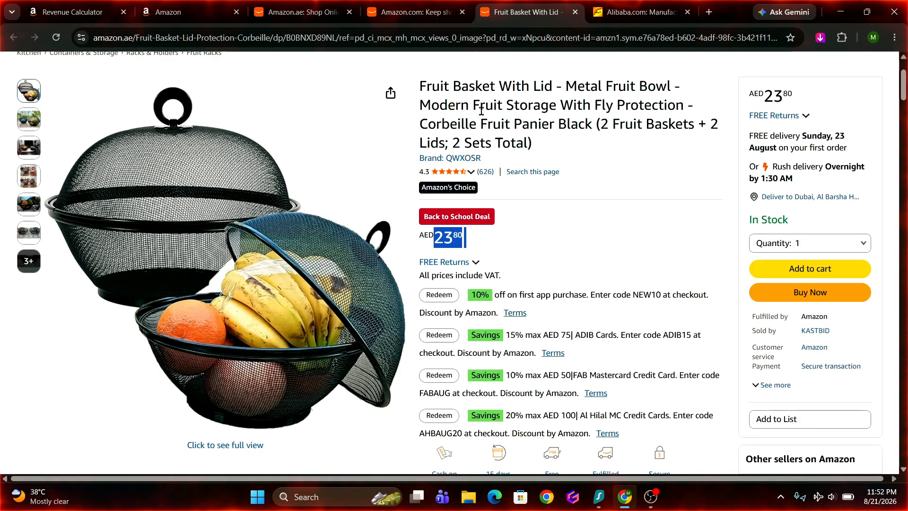
pyautogui.tripleClick(486, 106)
pyautogui.rightClick(486, 106)
pyautogui.click(539, 123)
pyautogui.click(634, 14)
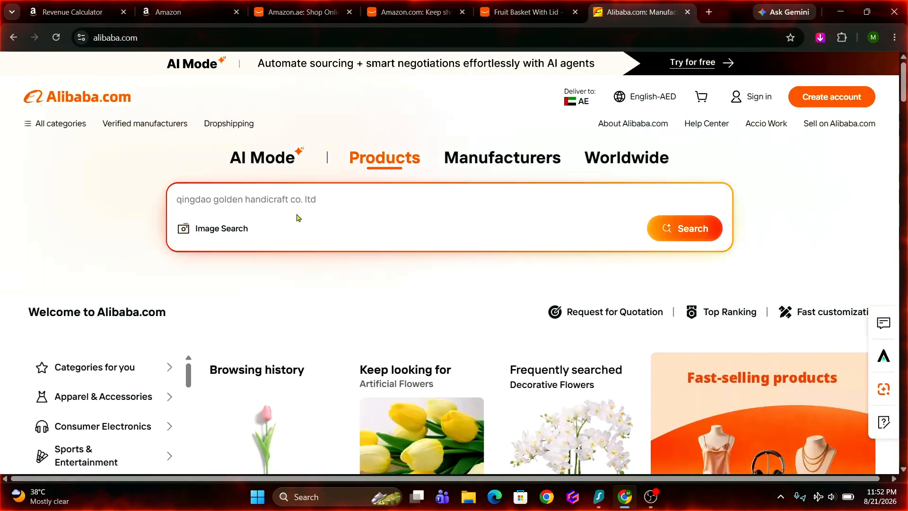
pyautogui.rightClick(241, 199)
pyautogui.click(270, 336)
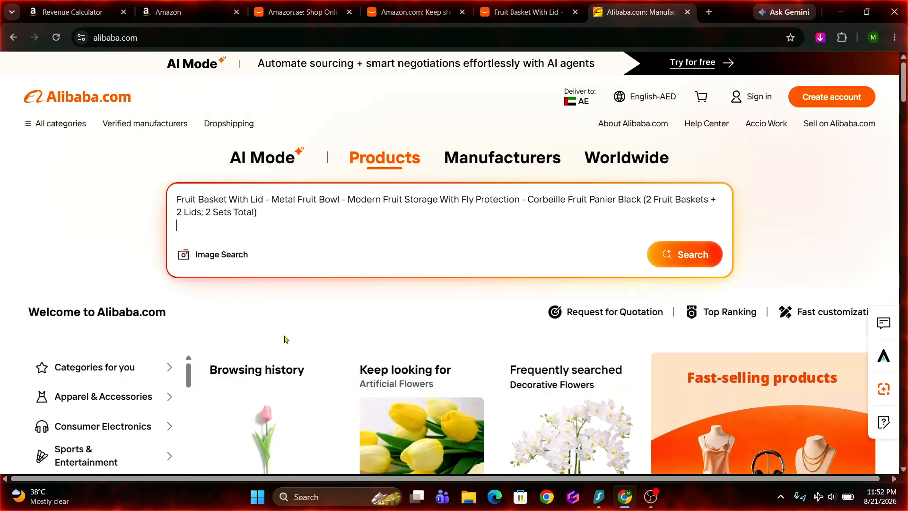
pyautogui.click(677, 258)
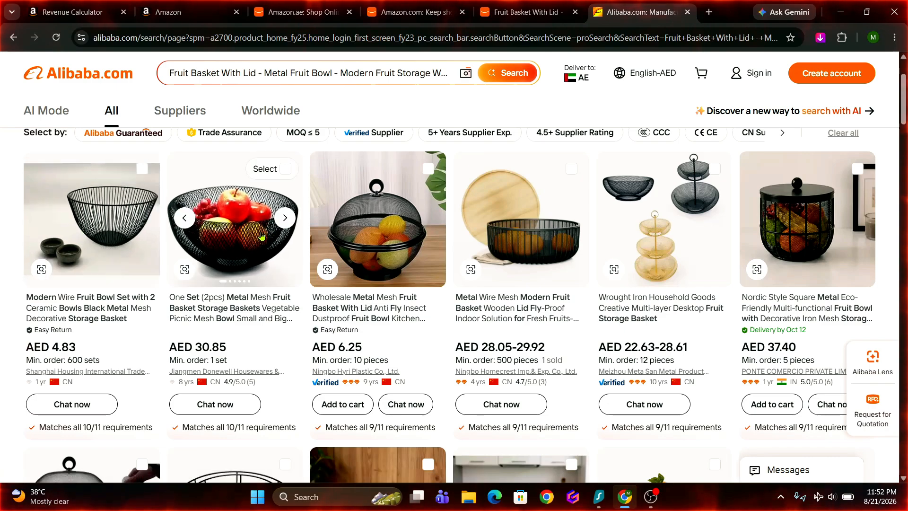
# Step: Examine the Alibaba search results for lidded metal mesh fruit baskets, comparing their prices and minimum order quantities
pyautogui.scroll(-5, 576, 275)
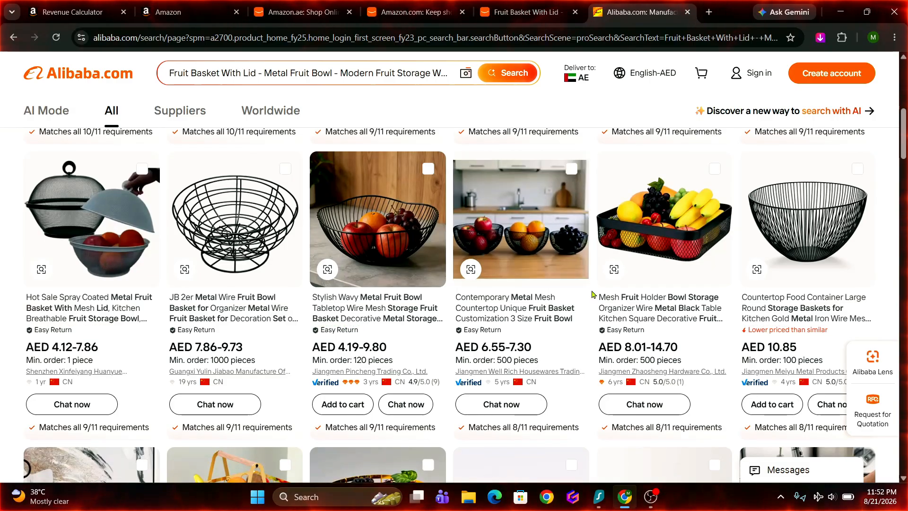
pyautogui.scroll(-4, 593, 293)
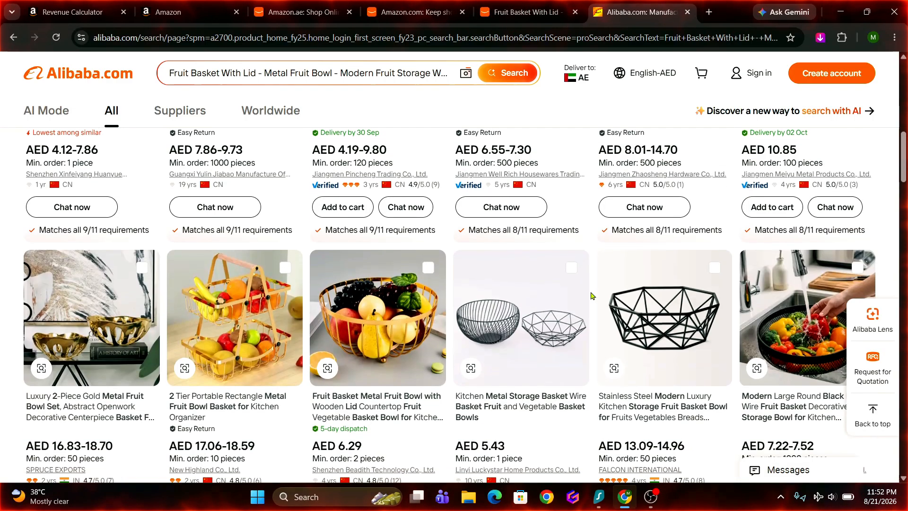
pyautogui.scroll(-10, 591, 296)
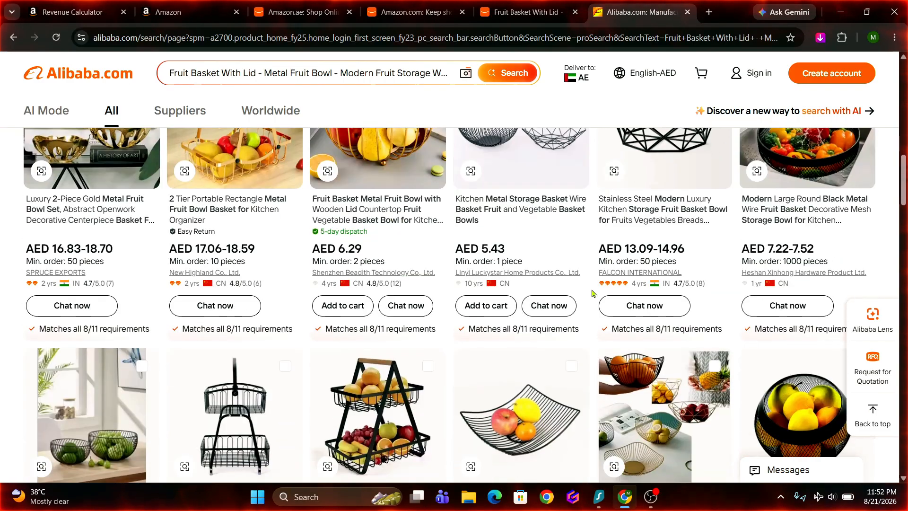
pyautogui.scroll(-9, 586, 297)
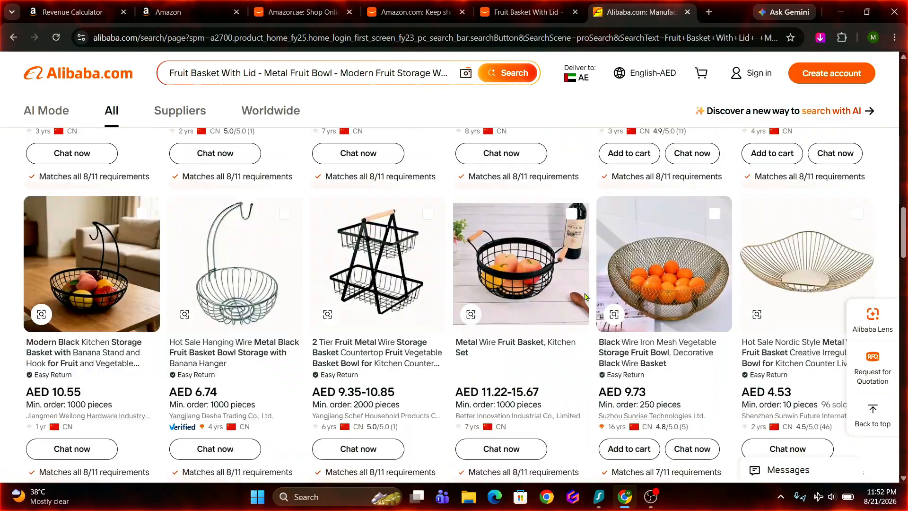
pyautogui.scroll(-7, 586, 297)
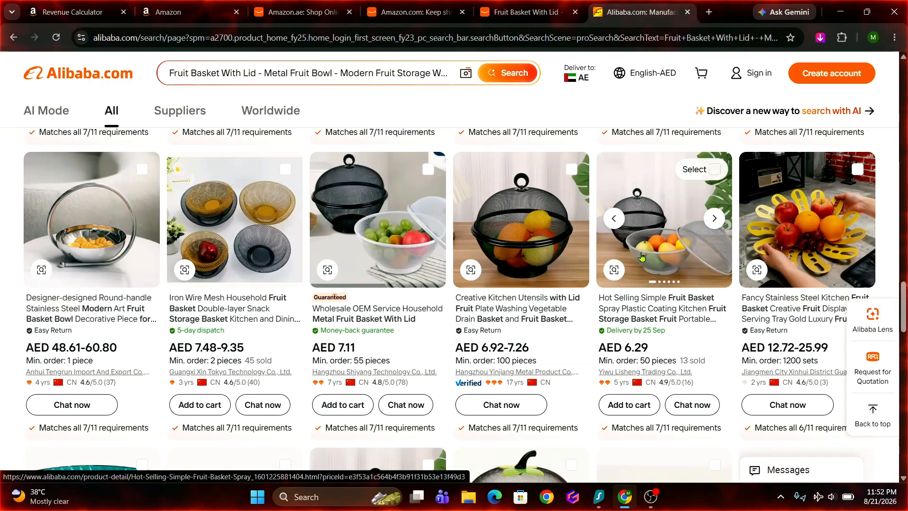
pyautogui.scroll(-5, 641, 256)
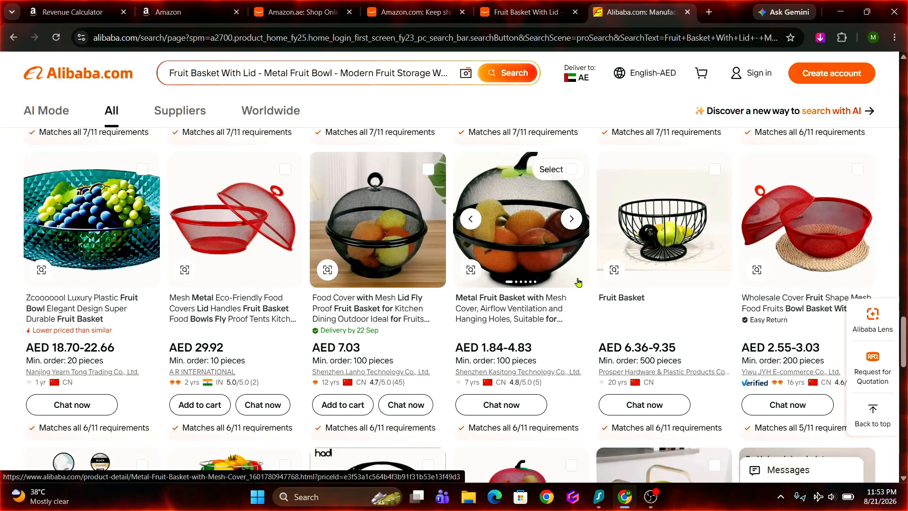
pyautogui.scroll(-5, 520, 217)
pyautogui.scroll(3, 519, 215)
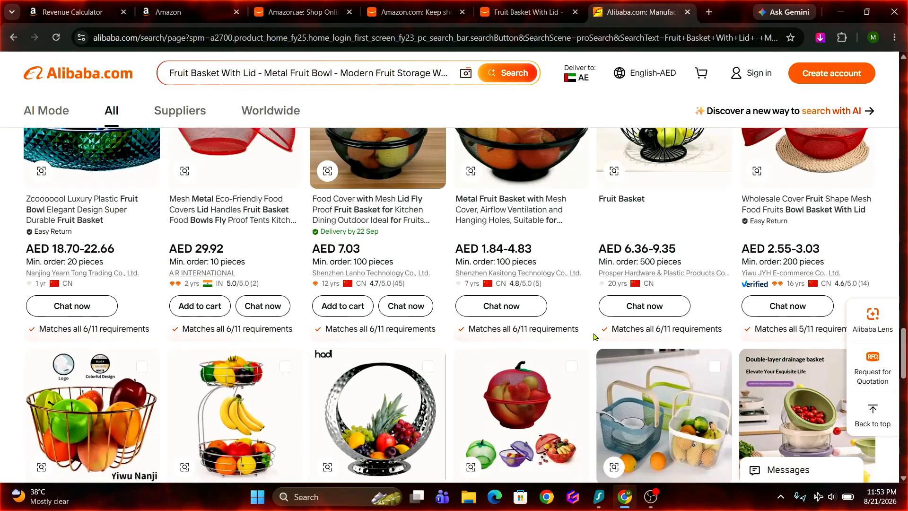
pyautogui.scroll(4, 587, 327)
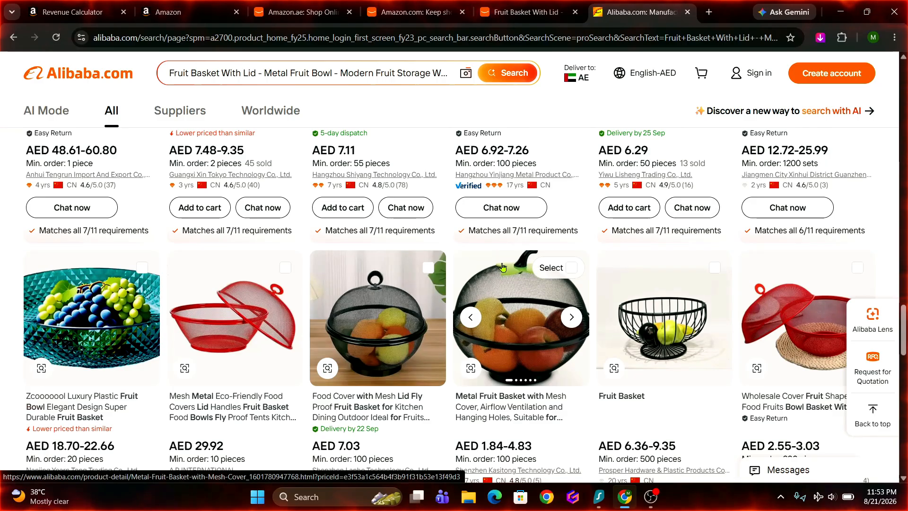
pyautogui.scroll(-2, 534, 315)
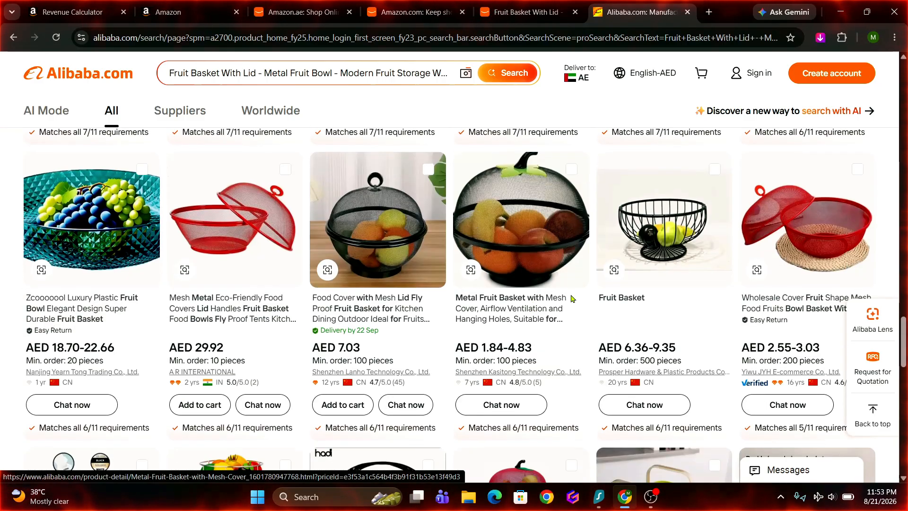
pyautogui.scroll(-12, 572, 299)
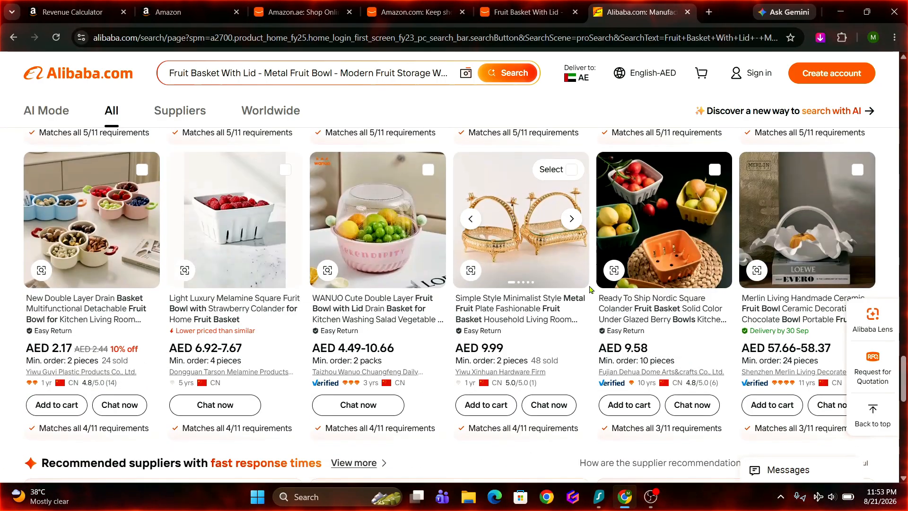
pyautogui.scroll(-15, 590, 290)
# Step: Open the "Wholesale Metal Mesh Fruit Basket With Lid" listing near the start of the results in a separate tab
pyautogui.scroll(20, 590, 288)
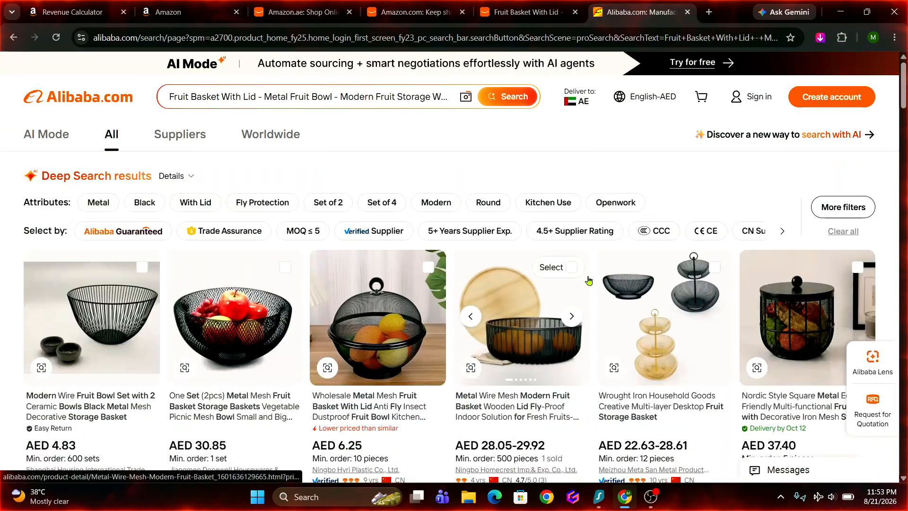
pyautogui.scroll(-2, 589, 281)
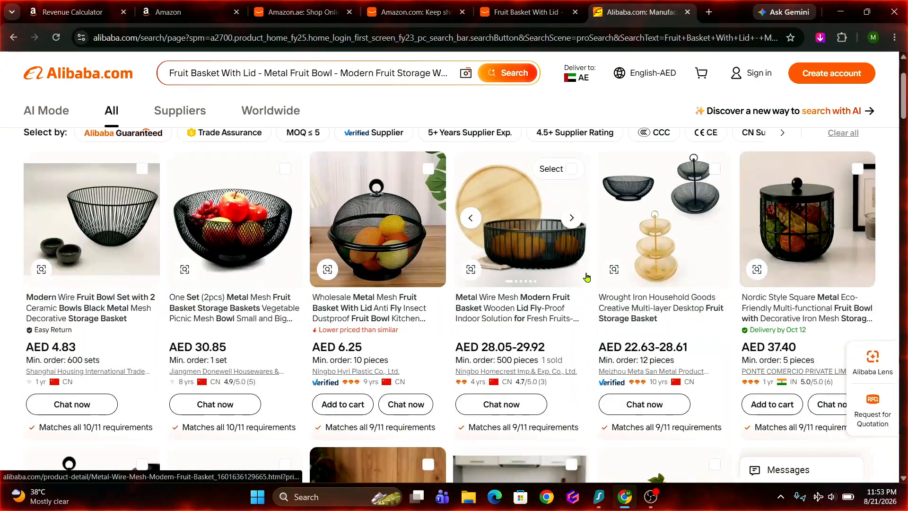
pyautogui.rightClick(380, 251)
pyautogui.click(417, 193)
pyautogui.hotkey('ctrl', 'Tab')
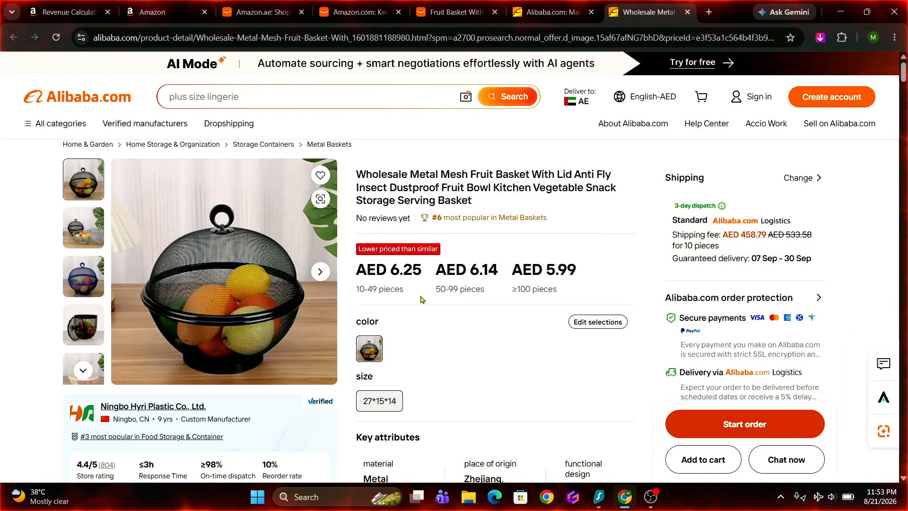
# Step: Examine the wholesale basket's unit prices for the 10-49, 50-99 and 100-or-more piece tiers
pyautogui.scroll(3, 363, 310)
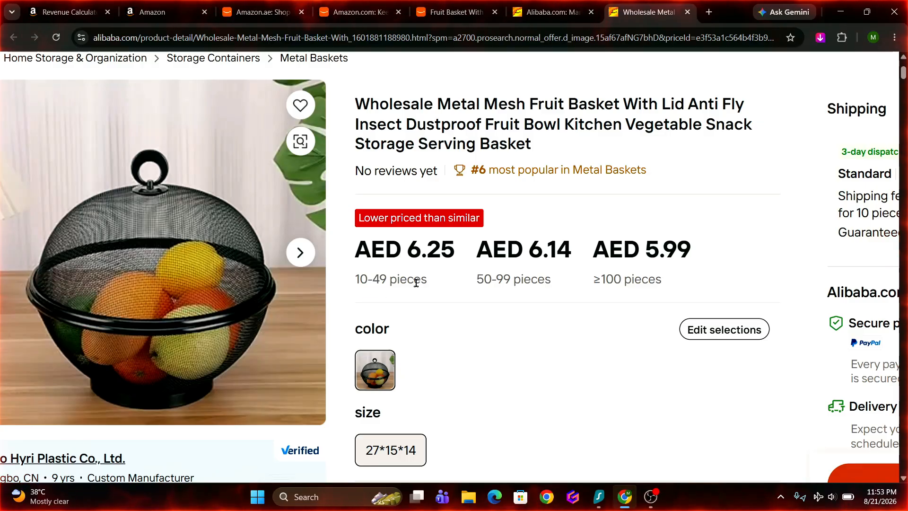
pyautogui.moveTo(429, 283); pyautogui.dragTo(354, 283)
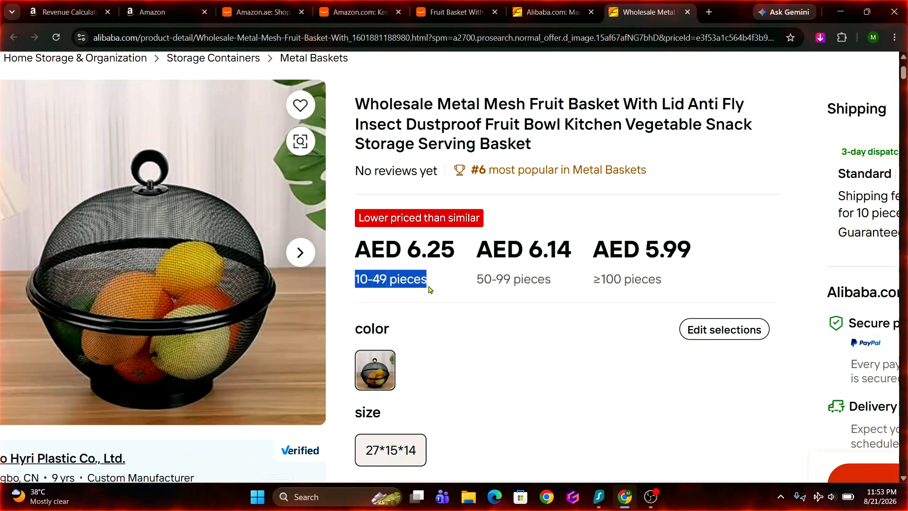
pyautogui.moveTo(575, 256); pyautogui.dragTo(531, 258)
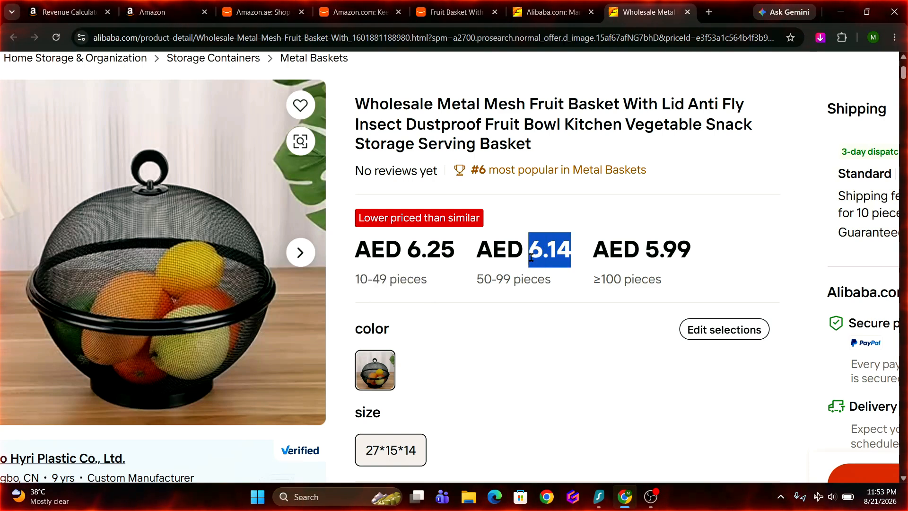
pyautogui.moveTo(667, 282); pyautogui.dragTo(594, 283)
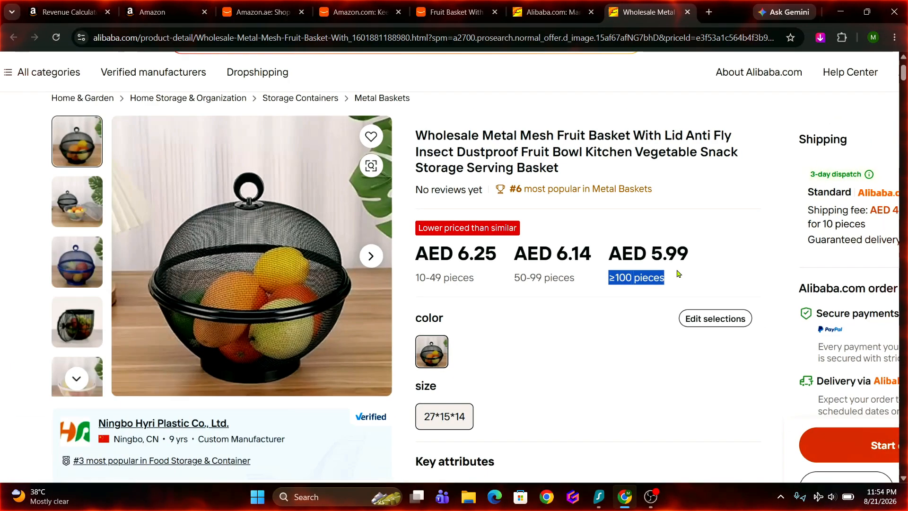
pyautogui.hotkey('ctrl', '-')
pyautogui.hotkey('ctrl', '-')
# Step: Return to the Revenue Calculator and set the Amazon Fulfillment cost of goods sold to 8
pyautogui.hotkey('ctrl', '1')
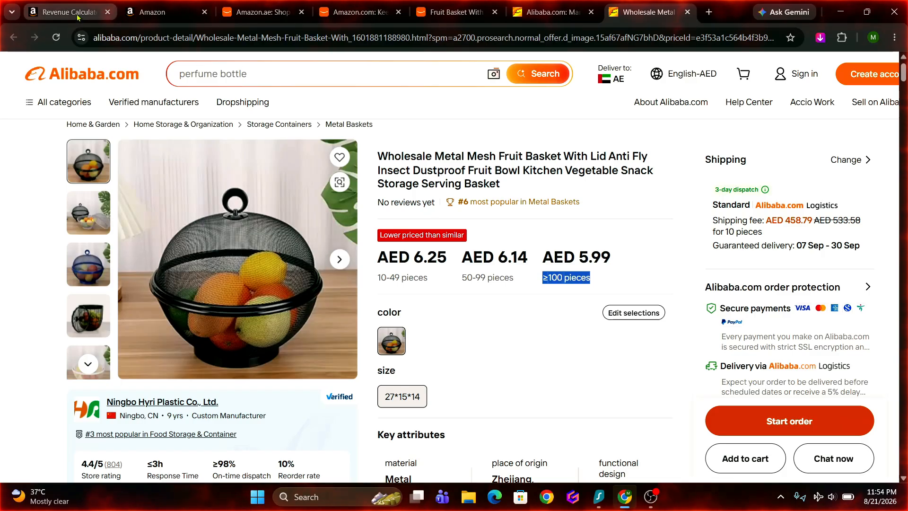
pyautogui.click(368, 252)
pyautogui.click(368, 252)
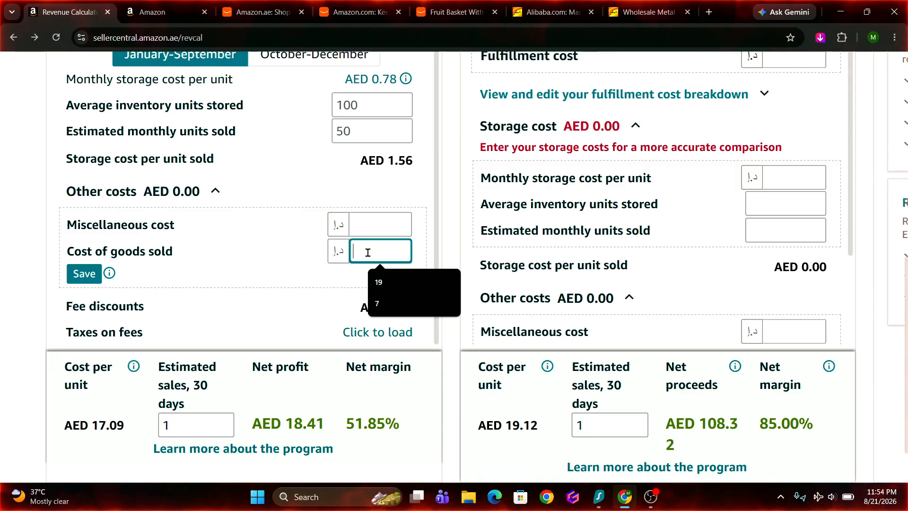
pyautogui.write('8')
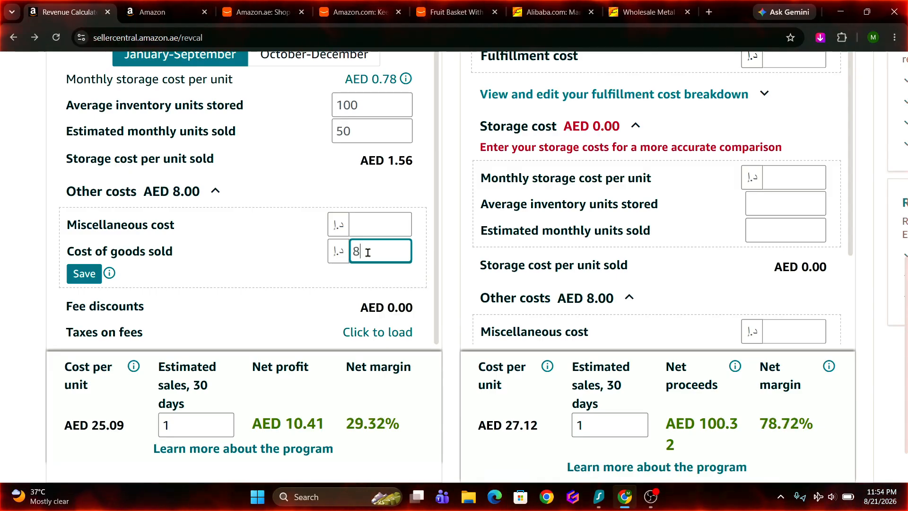
pyautogui.click(312, 281)
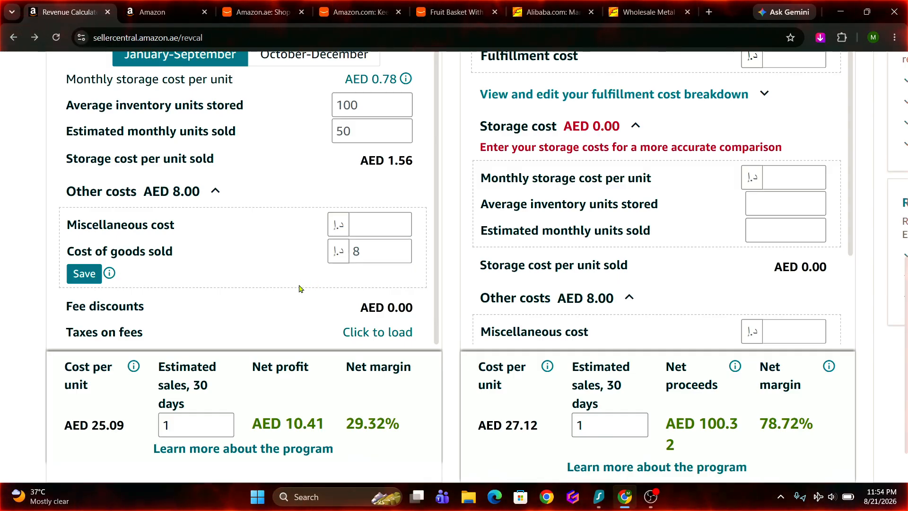
# Step: Set the estimated 30-day sales for Amazon Fulfillment to 50 and check the net profit and net margin
pyautogui.scroll(-3, 299, 288)
pyautogui.click(202, 313)
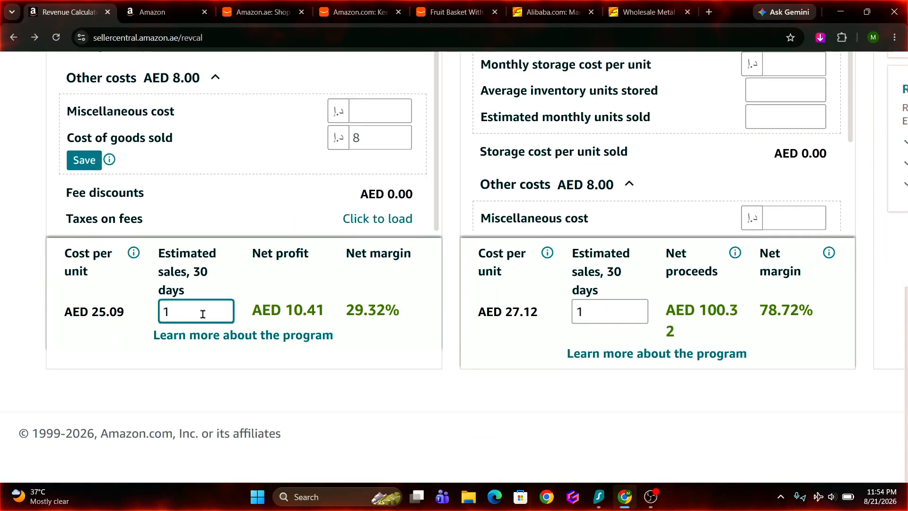
pyautogui.press('BackSpace')
pyautogui.write('50')
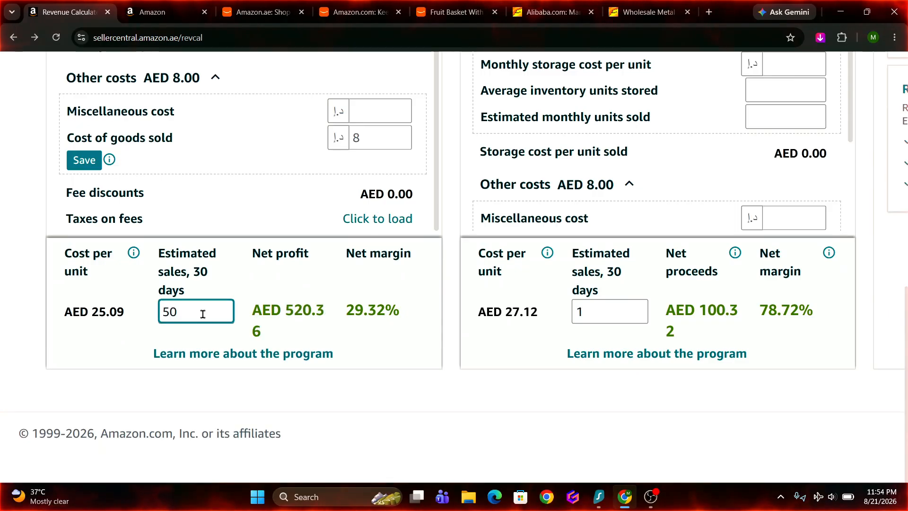
pyautogui.moveTo(325, 299); pyautogui.dragTo(252, 325)
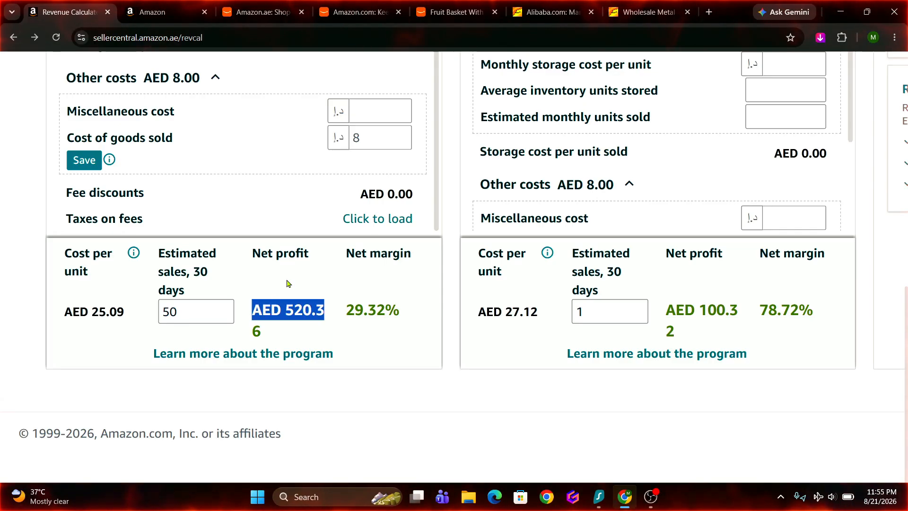
pyautogui.moveTo(404, 314); pyautogui.dragTo(345, 312)
# Step: Review the Amazon Fulfillment estimate from item price and fees through shipping, storage and cost of goods sold
pyautogui.scroll(5, 418, 264)
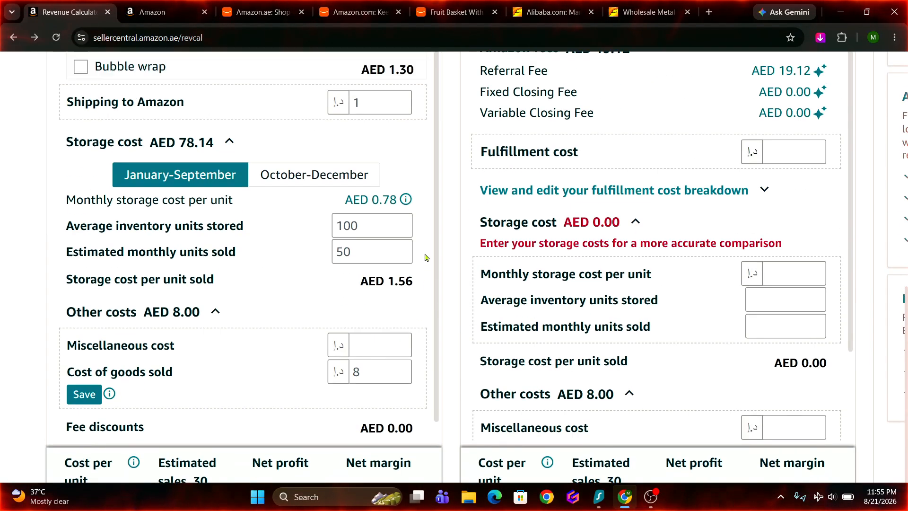
pyautogui.scroll(4, 426, 258)
pyautogui.scroll(6, 383, 265)
pyautogui.click(389, 244)
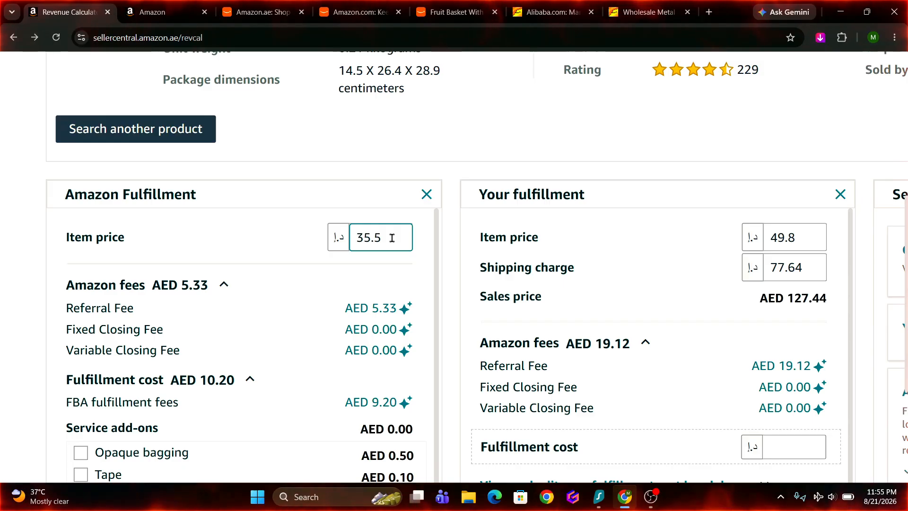
pyautogui.click(403, 256)
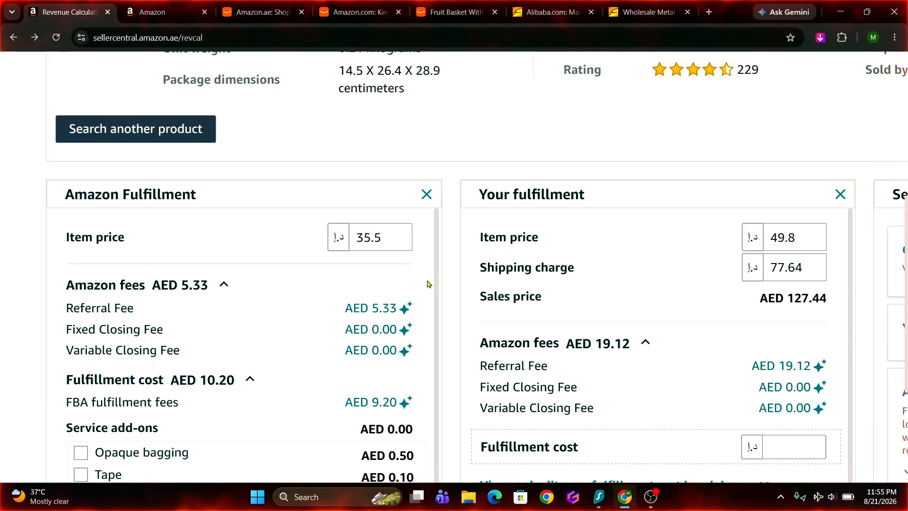
pyautogui.scroll(-4, 425, 284)
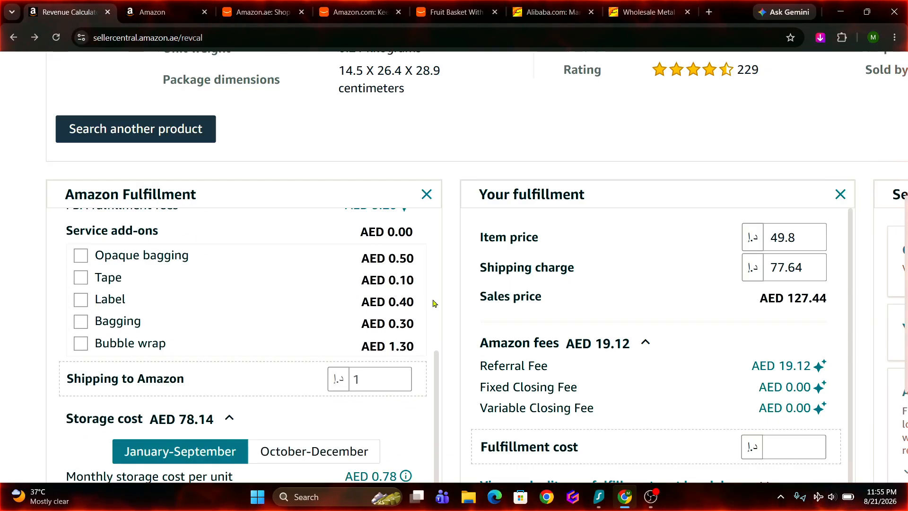
pyautogui.scroll(-4, 449, 306)
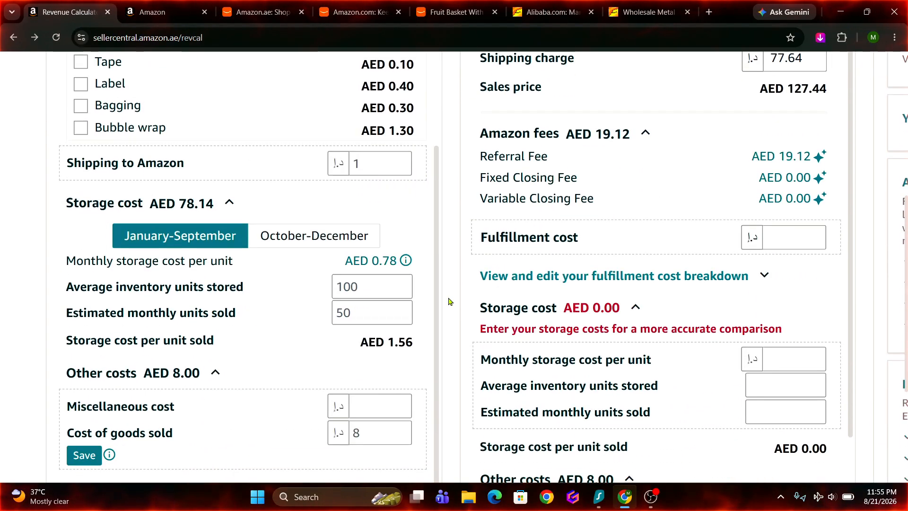
pyautogui.scroll(-2, 424, 255)
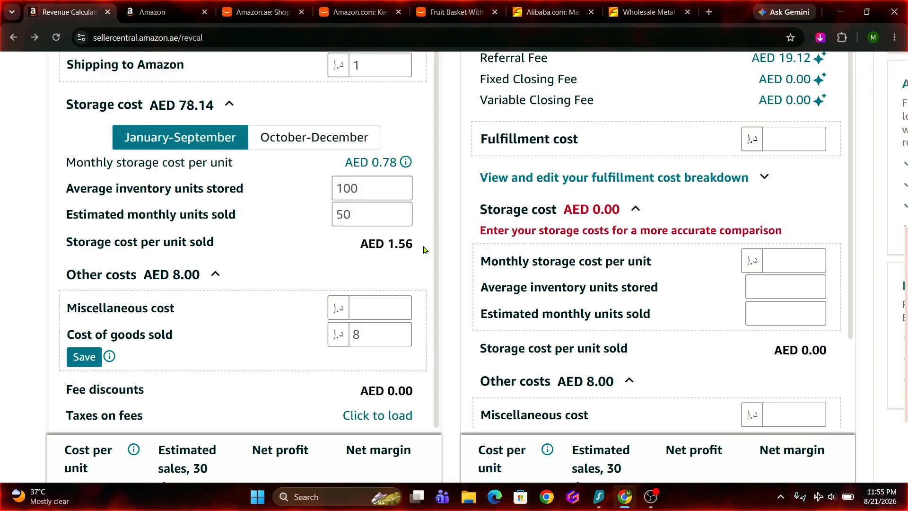
pyautogui.scroll(-2, 425, 250)
pyautogui.click(371, 235)
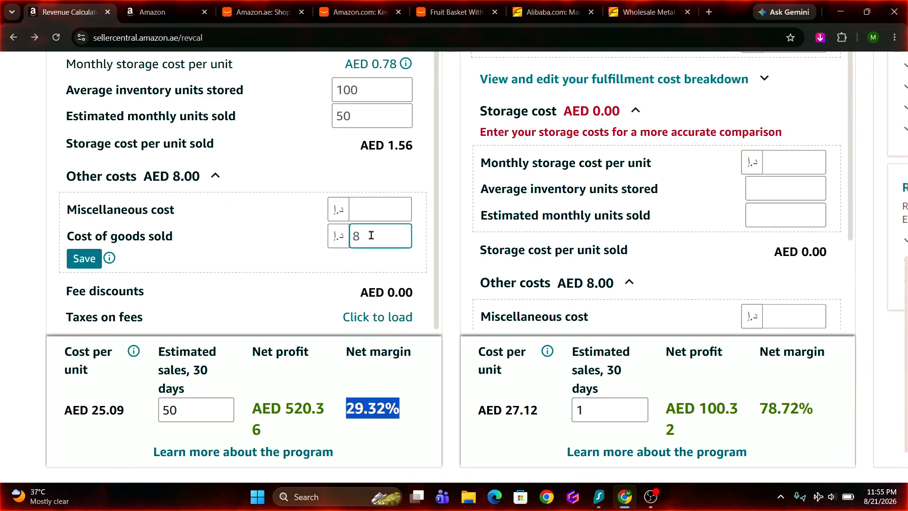
# Step: Check the net profit and net margin of the Amazon Fulfillment estimate
pyautogui.click(334, 280)
pyautogui.scroll(-2, 321, 295)
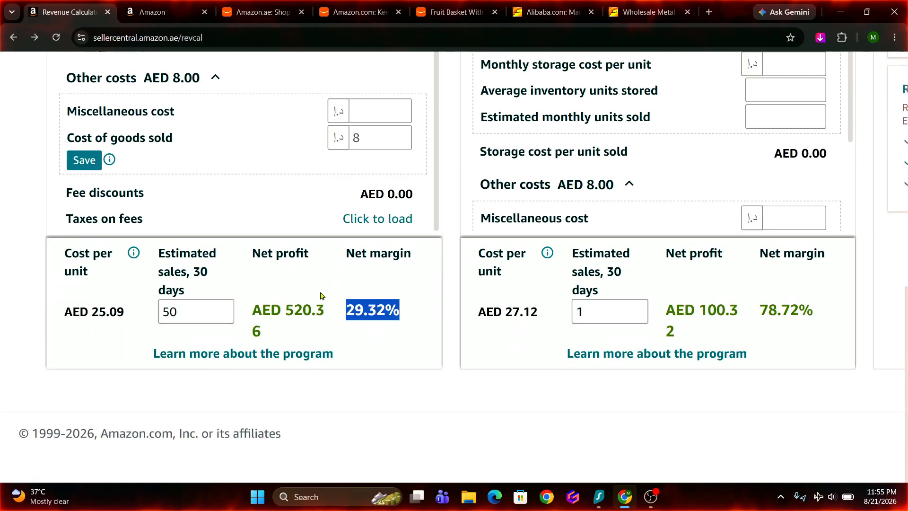
pyautogui.click(329, 284)
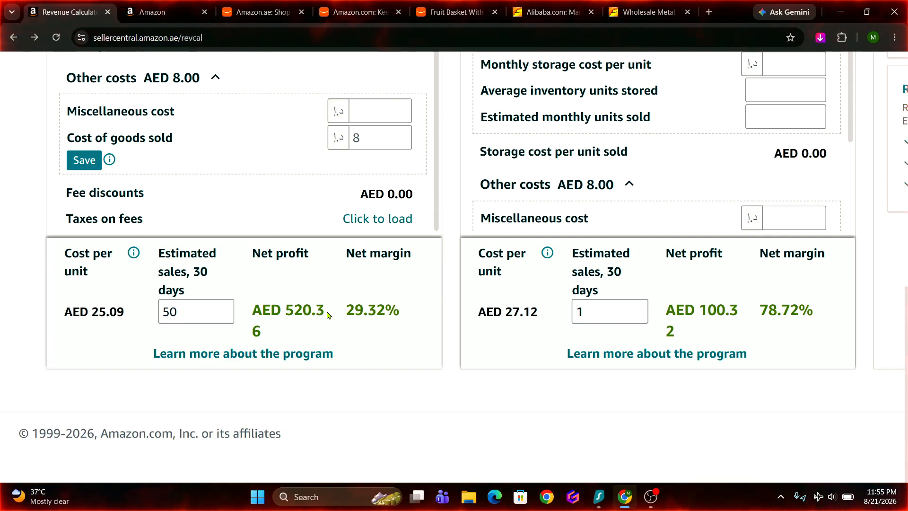
pyautogui.moveTo(327, 315); pyautogui.dragTo(294, 282)
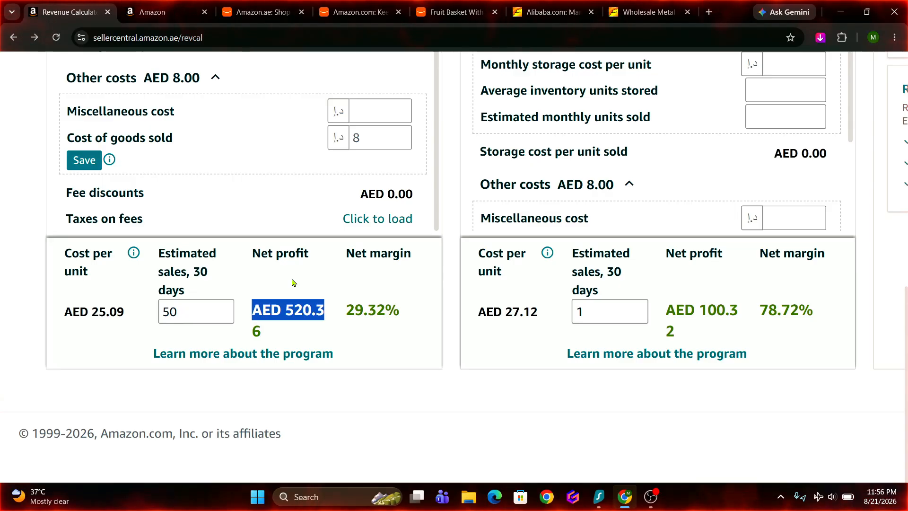
# Step: Switch to the Fruit Basket With Lid listing on Amazon.ae and open the storefront of its seller, KASTBID
pyautogui.click(454, 11)
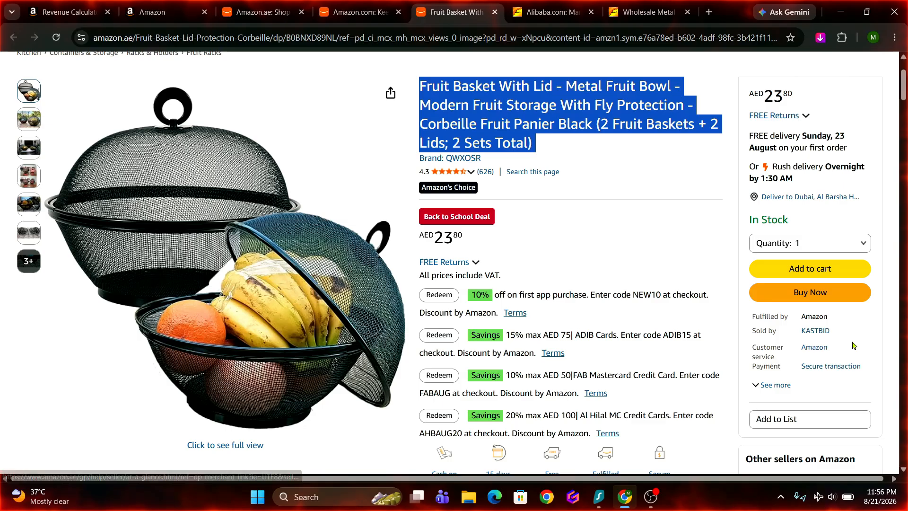
pyautogui.scroll(2, 849, 348)
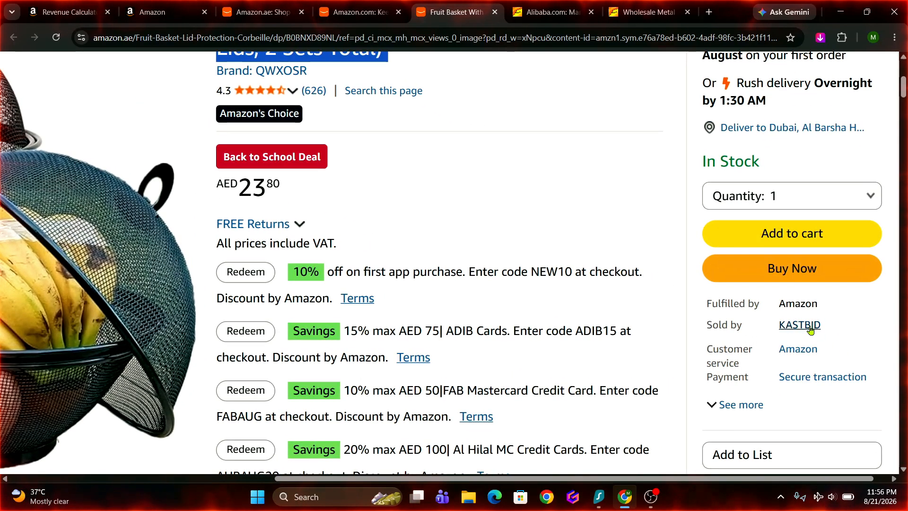
pyautogui.click(800, 325)
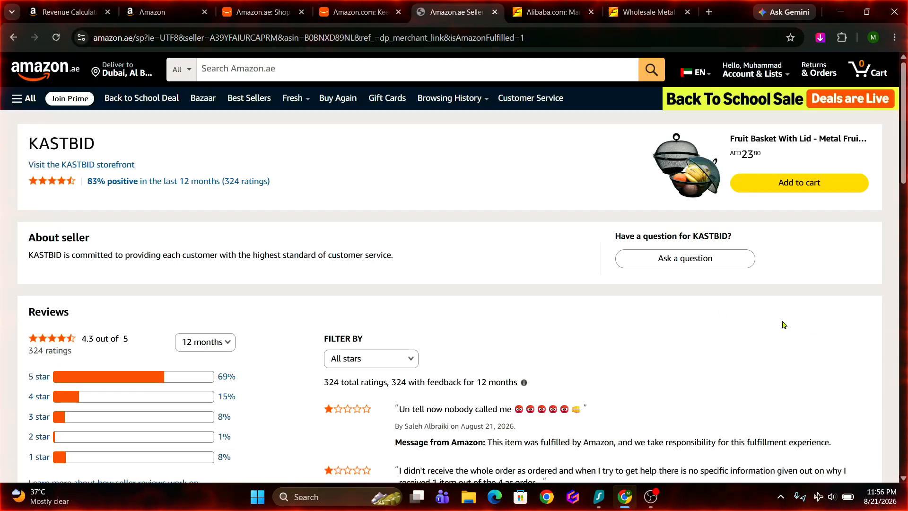
pyautogui.click(118, 165)
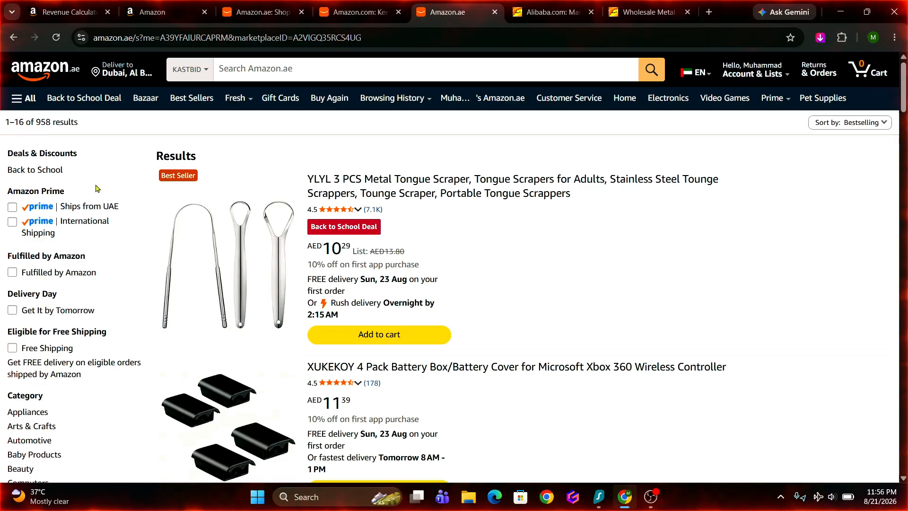
# Step: Examine the size of the KASTBID catalogue and browse its best-selling products and prices
pyautogui.scroll(3, 30, 138)
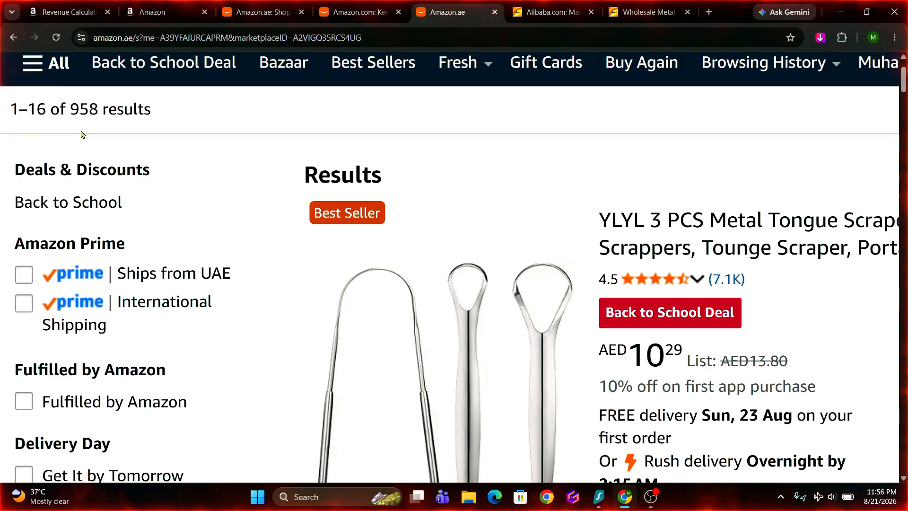
pyautogui.scroll(-5, 82, 135)
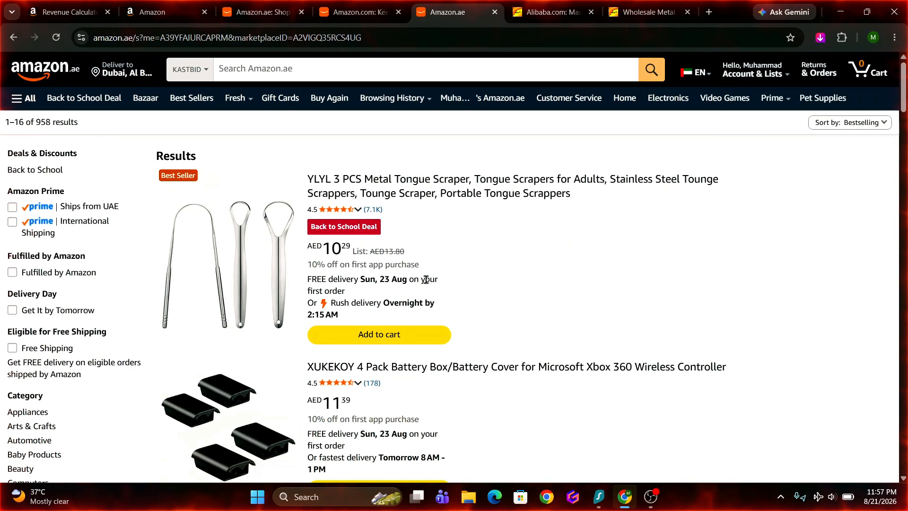
pyautogui.scroll(-15, 474, 315)
pyautogui.scroll(-20, 494, 307)
pyautogui.scroll(-4, 498, 304)
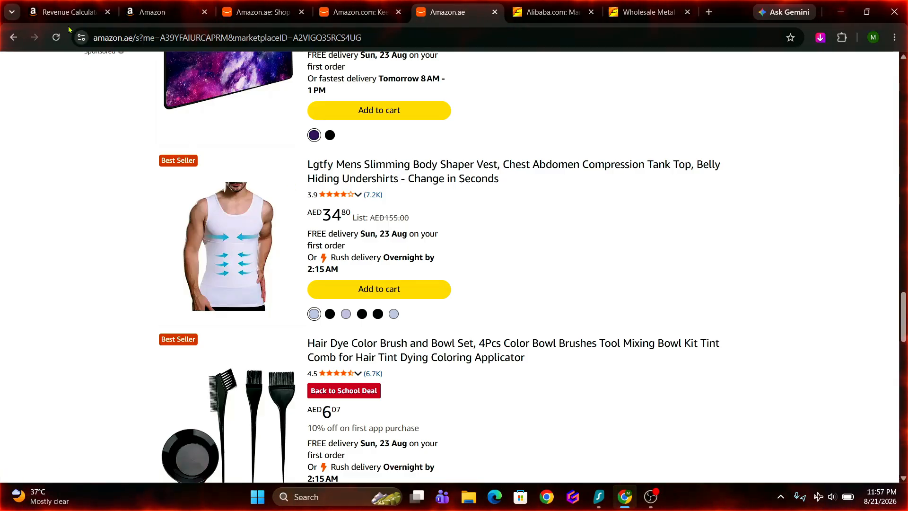
# Step: Return to the Revenue Calculator and set the item price under Your fulfillment to 35.50
pyautogui.click(66, 11)
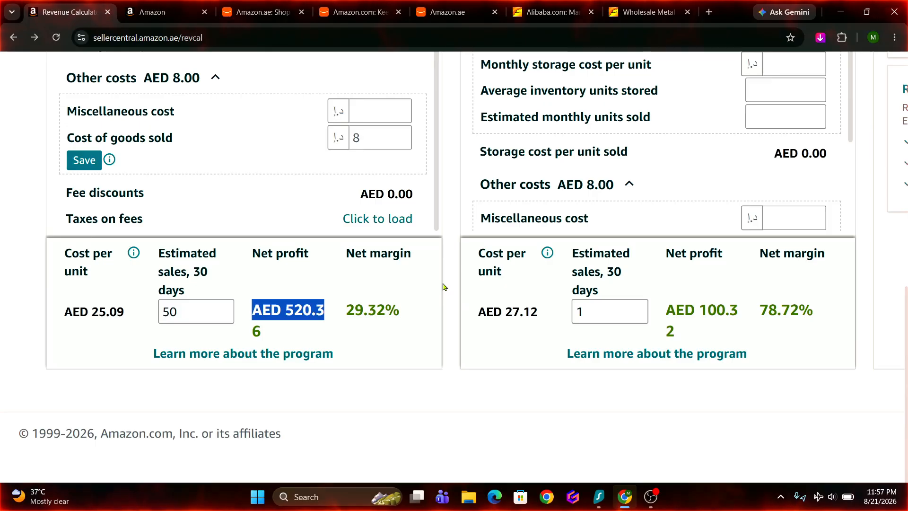
pyautogui.hotkey('ctrl', '-')
pyautogui.hotkey('ctrl', '-')
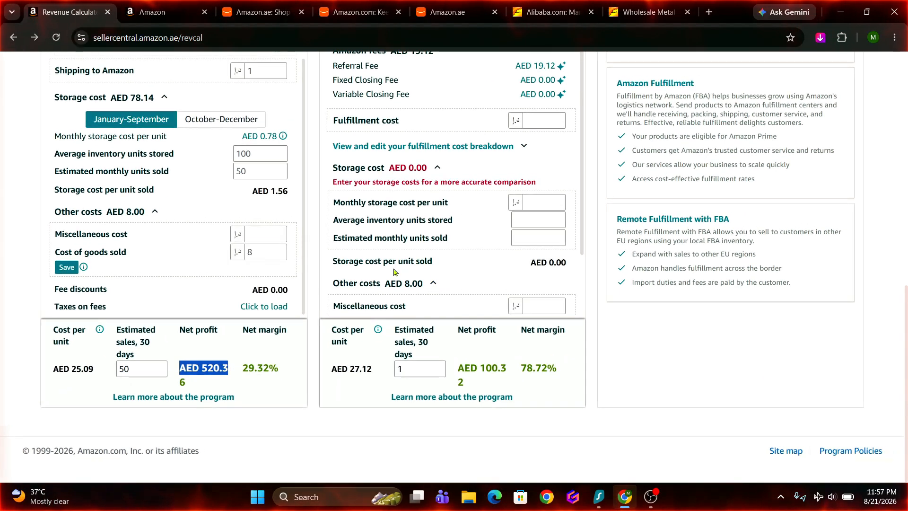
pyautogui.scroll(4, 320, 251)
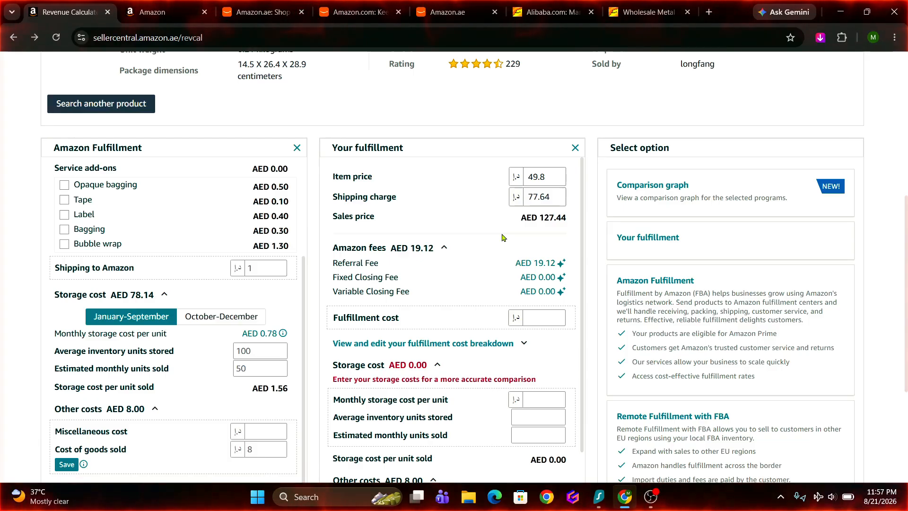
pyautogui.click(548, 178)
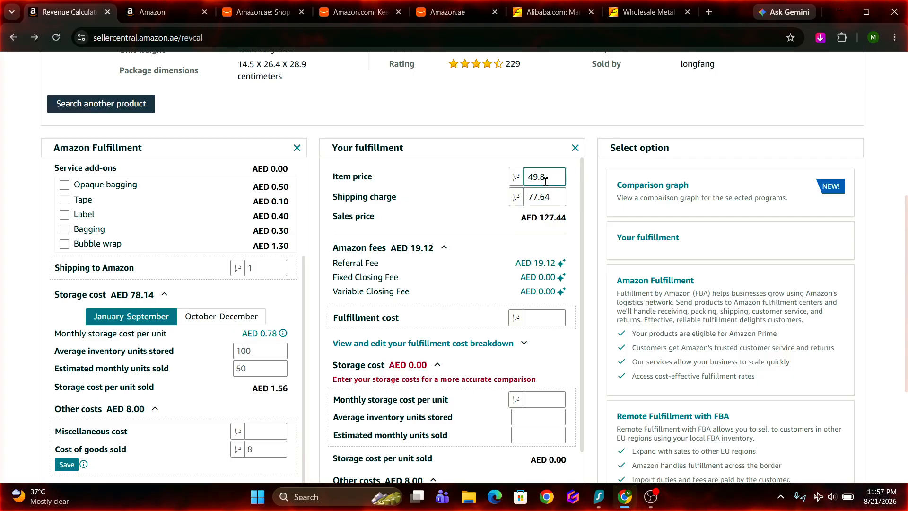
pyautogui.press('BackSpace')
pyautogui.press('BackSpace')
pyautogui.press('BackSpace')
pyautogui.press('BackSpace')
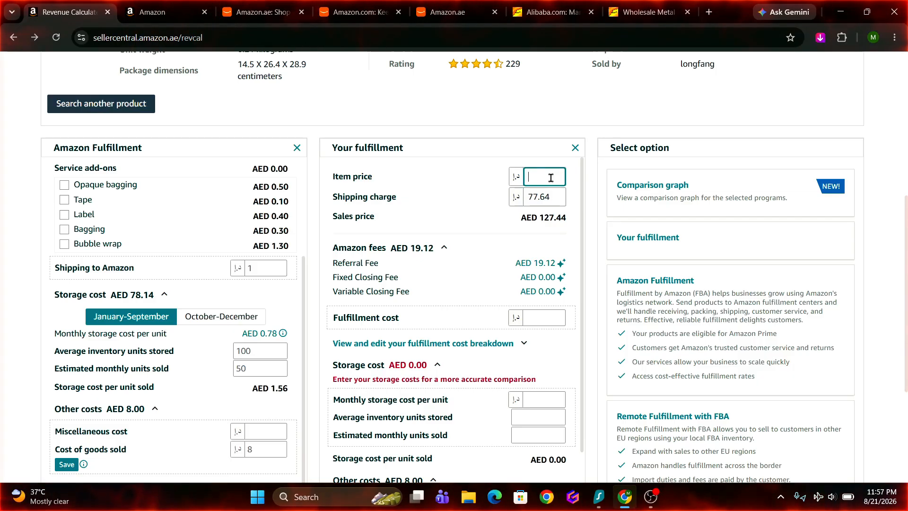
pyautogui.write('35')
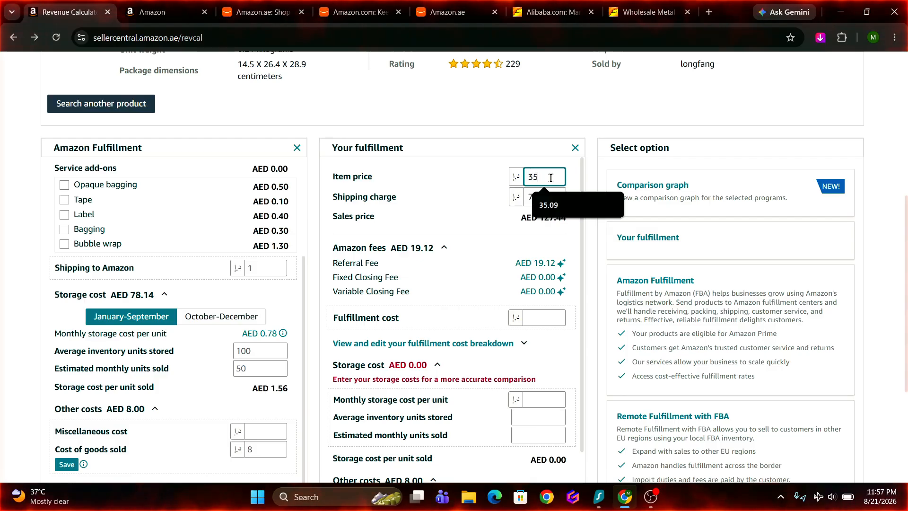
pyautogui.write('.50')
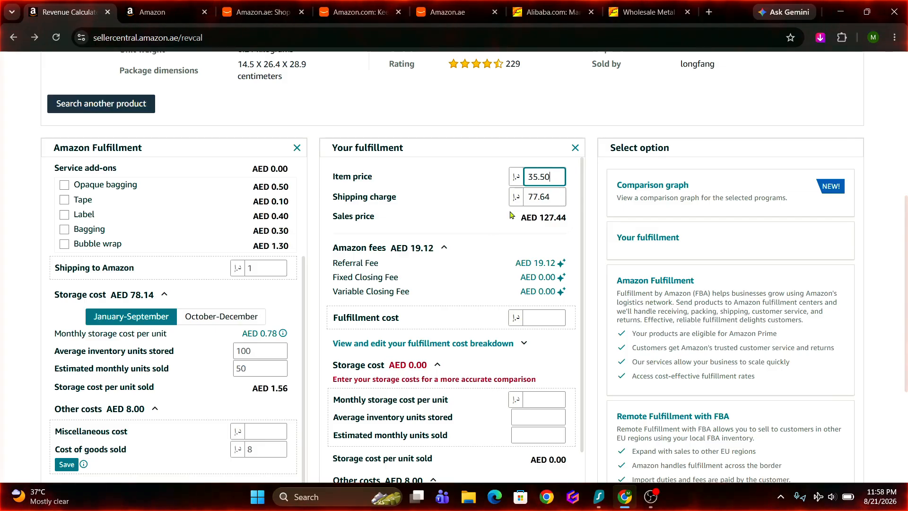
# Step: Set the shipping charge under Your fulfillment to 5
pyautogui.click(554, 198)
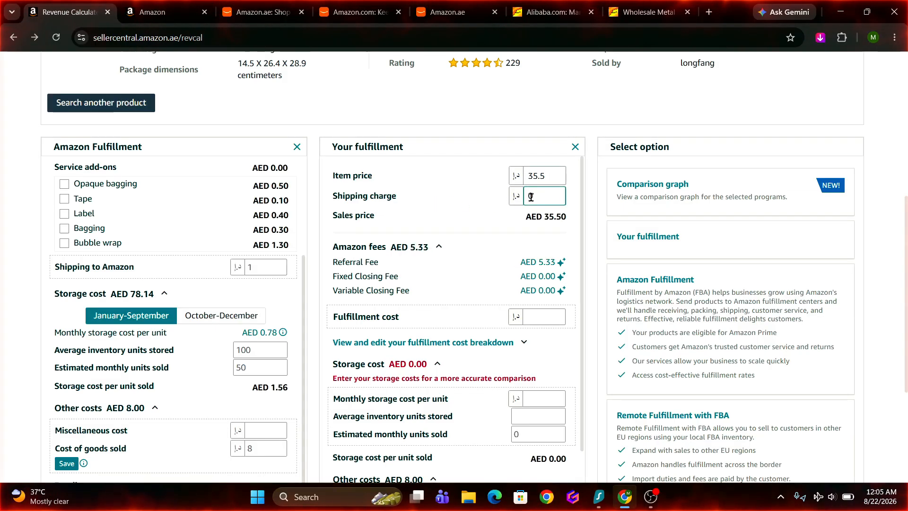
pyautogui.click(542, 197)
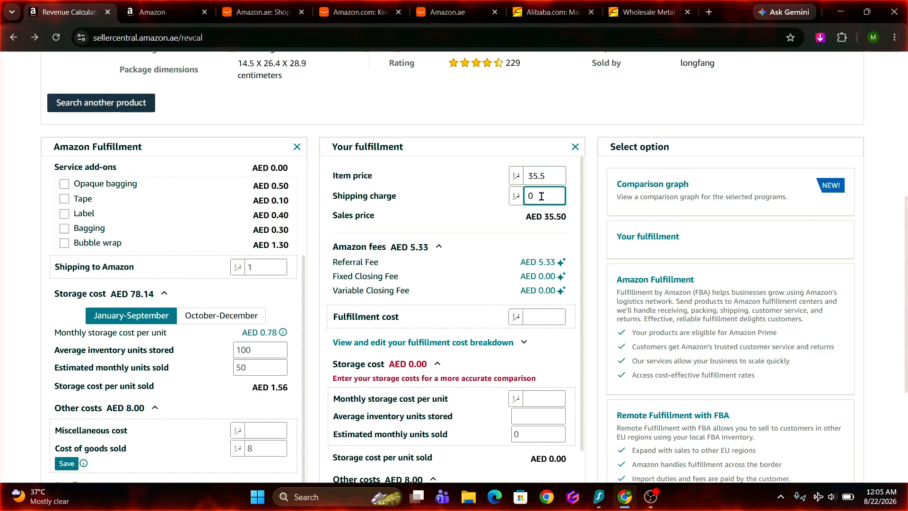
pyautogui.press('BackSpace')
pyautogui.write('5')
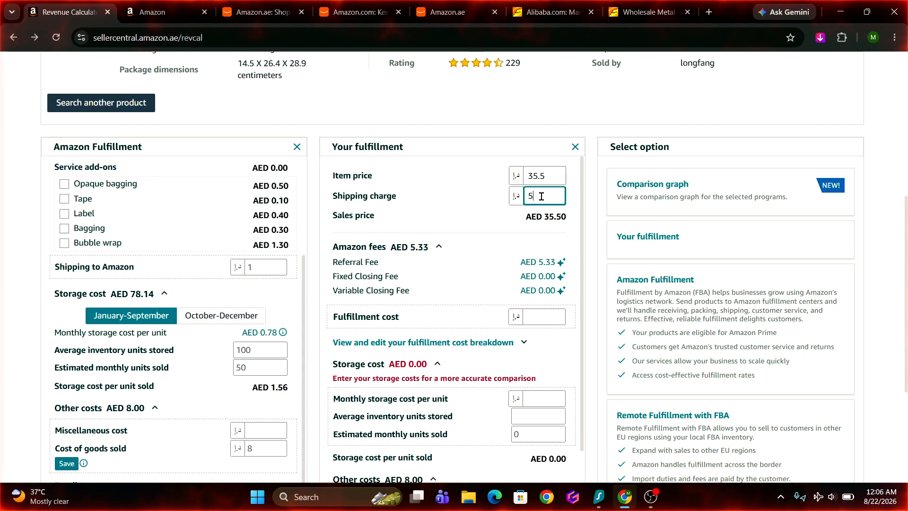
pyautogui.click(497, 228)
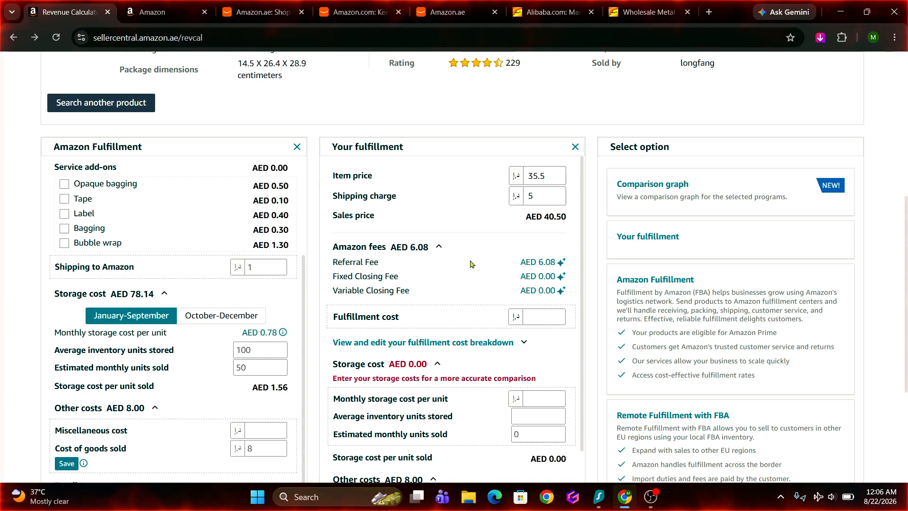
# Step: Review the fulfillment cost breakdown under Your fulfillment, covering labor, packing material, shipping and customer service, and collapse it again
pyautogui.scroll(-1, 473, 265)
pyautogui.moveTo(399, 253); pyautogui.dragTo(331, 245)
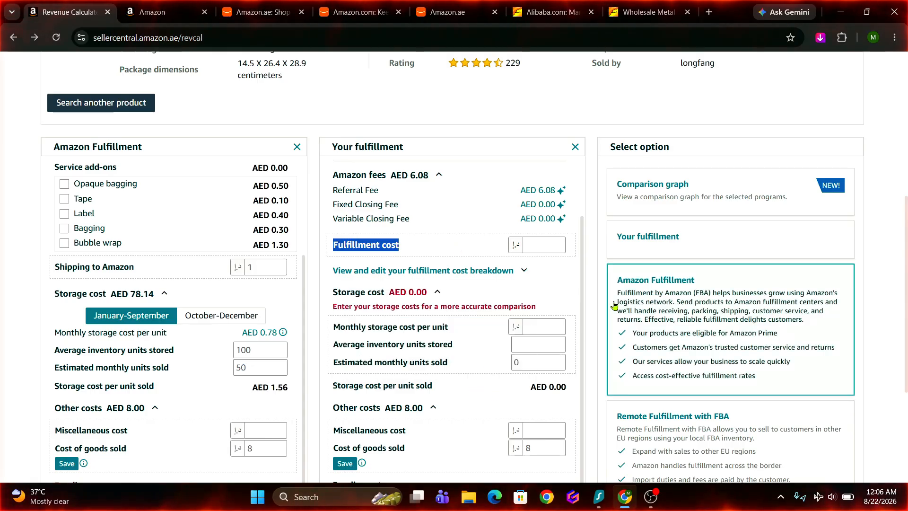
pyautogui.scroll(-2, 485, 344)
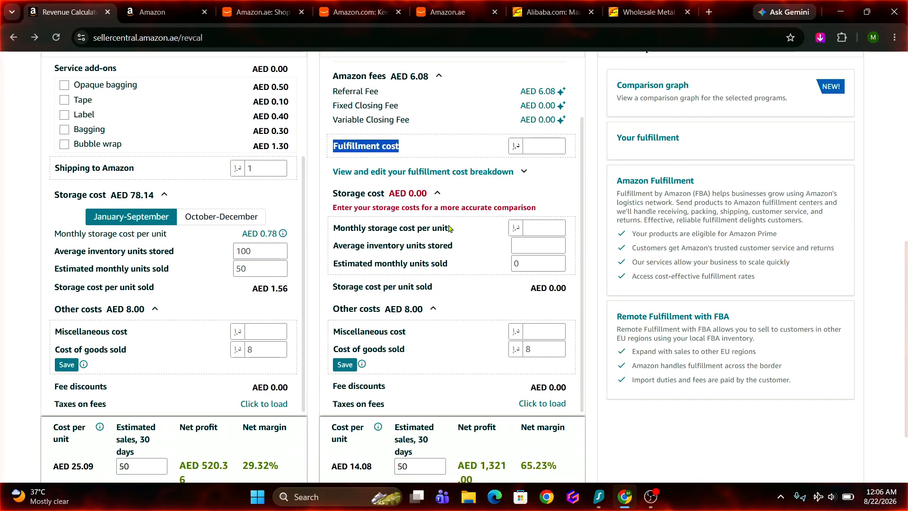
pyautogui.click(489, 174)
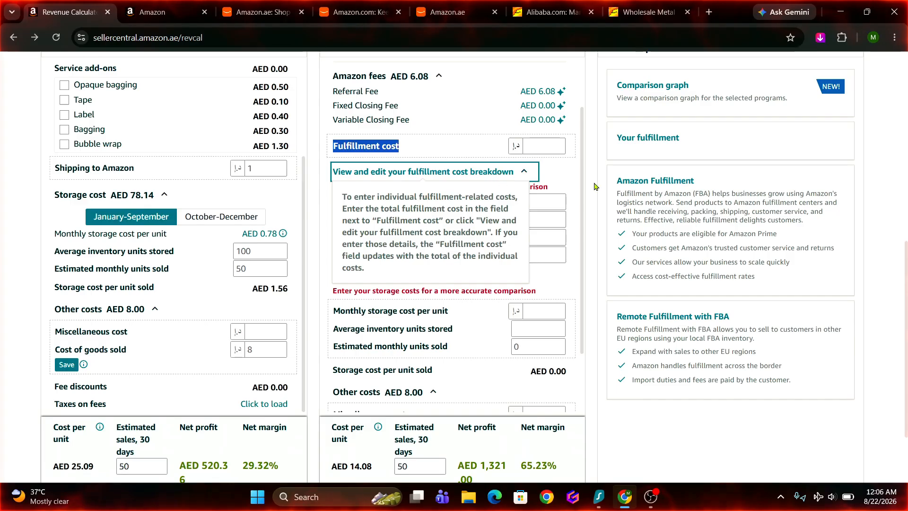
pyautogui.click(315, 256)
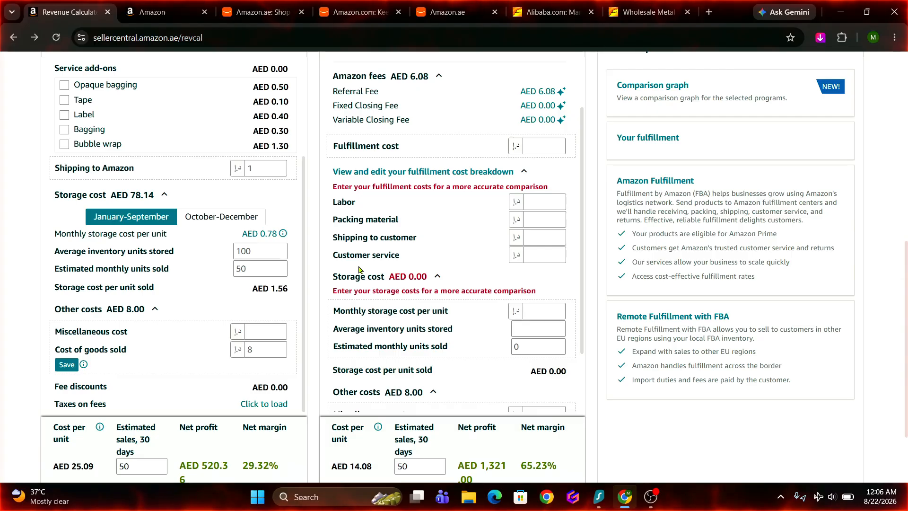
pyautogui.click(518, 173)
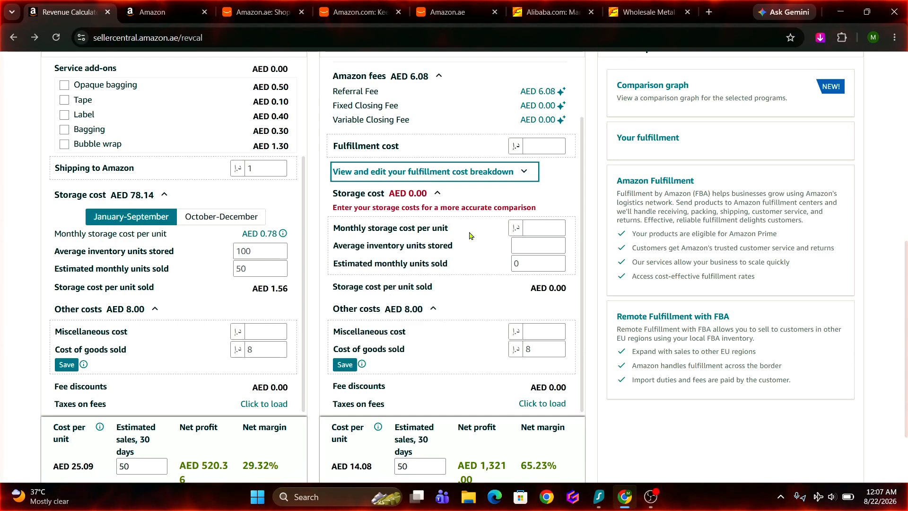
# Step: Set the estimated monthly units sold in the Your fulfillment storage cost to 50
pyautogui.moveTo(402, 252)
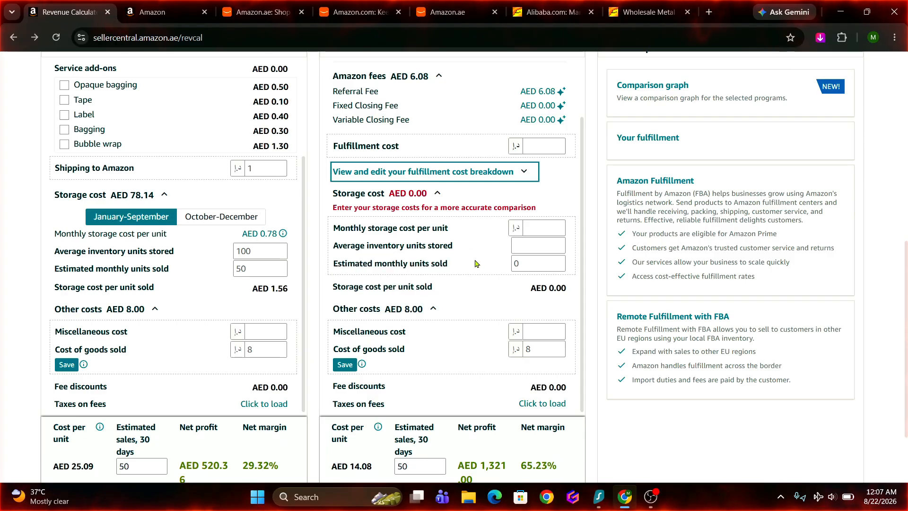
pyautogui.moveTo(370, 269)
pyautogui.click(526, 262)
pyautogui.press('BackSpace')
pyautogui.write('50')
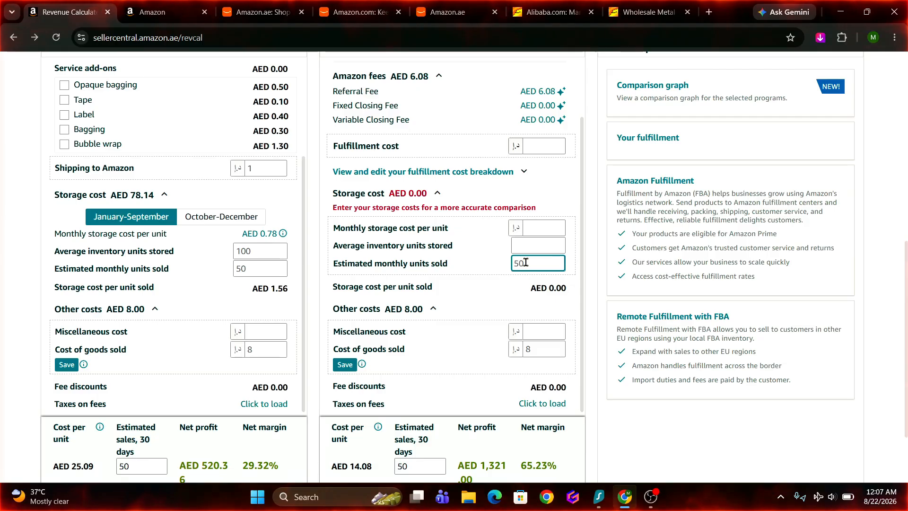
pyautogui.click(486, 289)
# Step: Set the cost of goods sold under Your fulfillment to 14
pyautogui.scroll(-2, 486, 289)
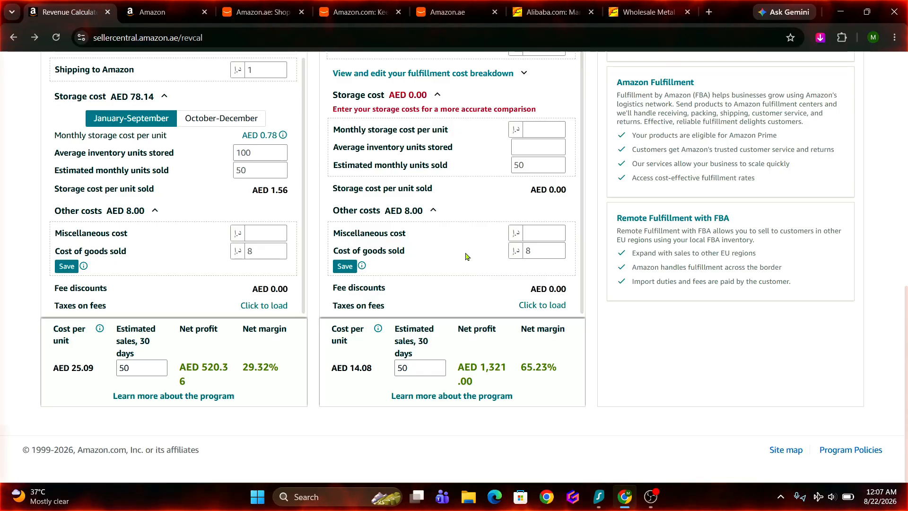
pyautogui.click(536, 251)
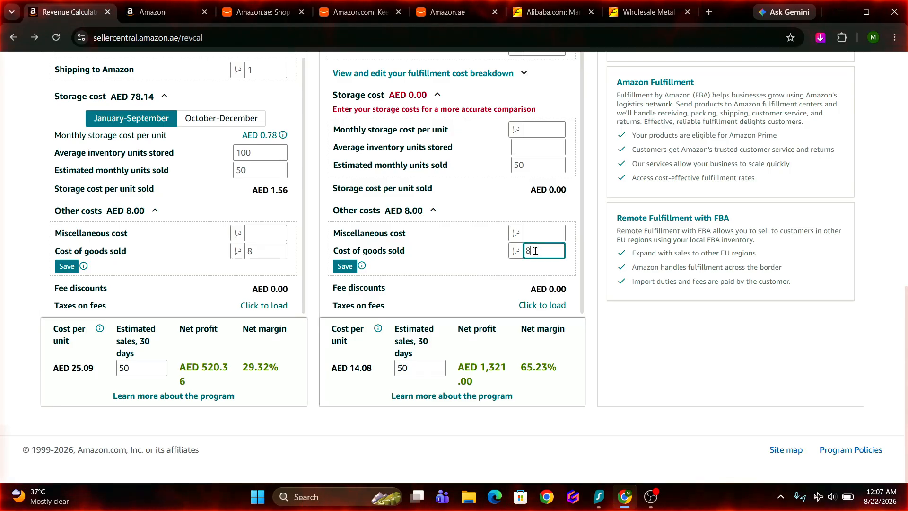
pyautogui.press('BackSpace')
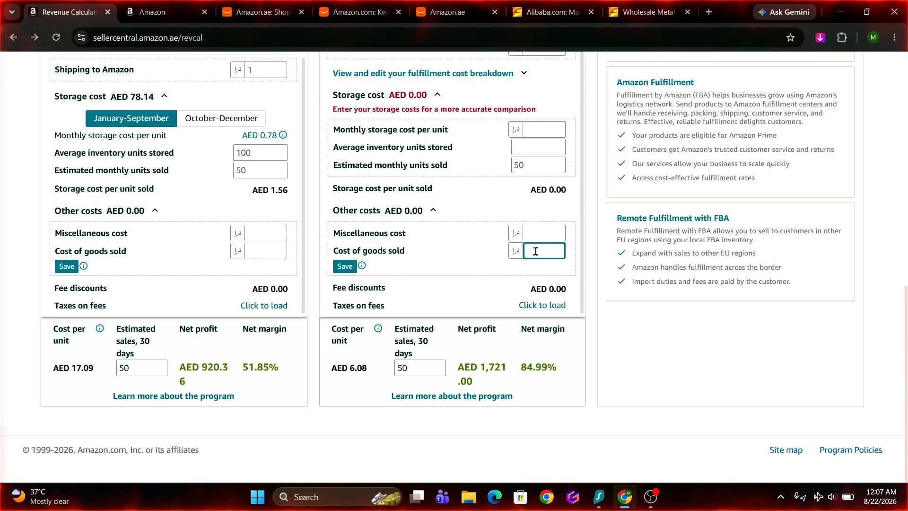
pyautogui.write('14')
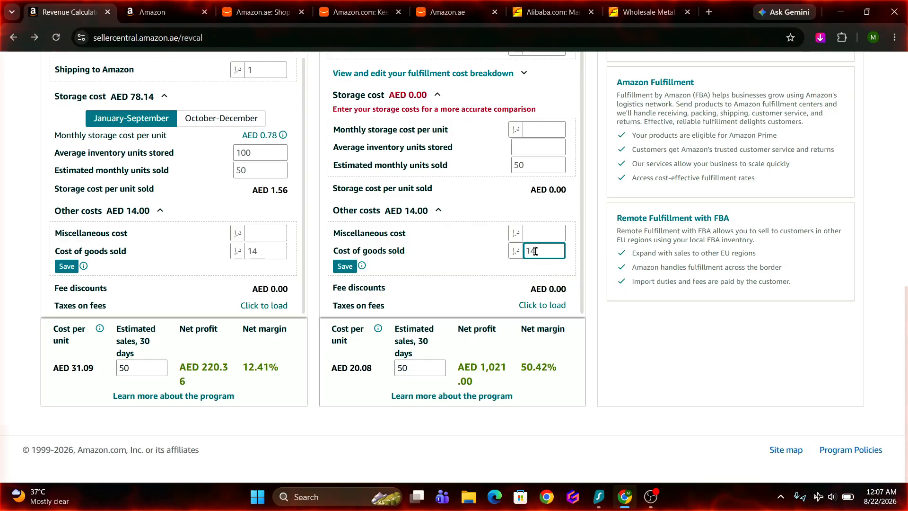
pyautogui.click(479, 263)
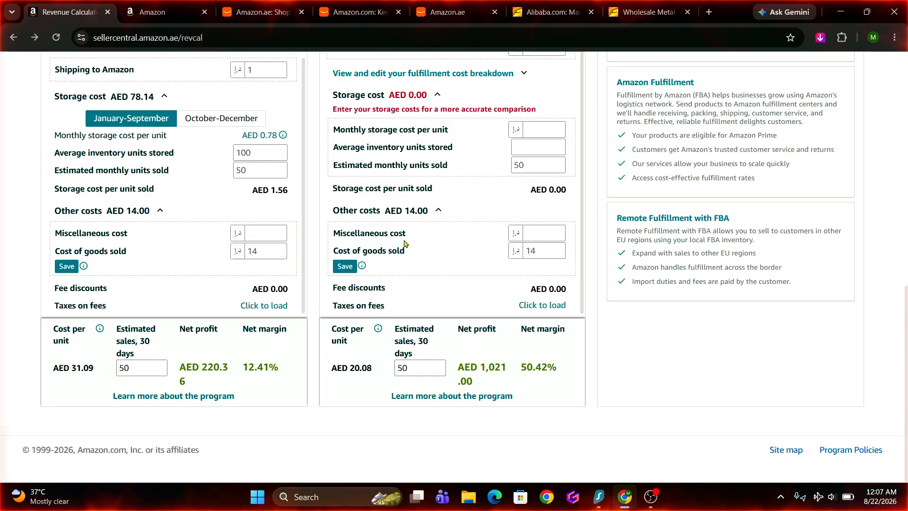
# Step: Set the miscellaneous cost under Your fulfillment to 14.70 and check the resulting net profit
pyautogui.moveTo(407, 234); pyautogui.dragTo(323, 237)
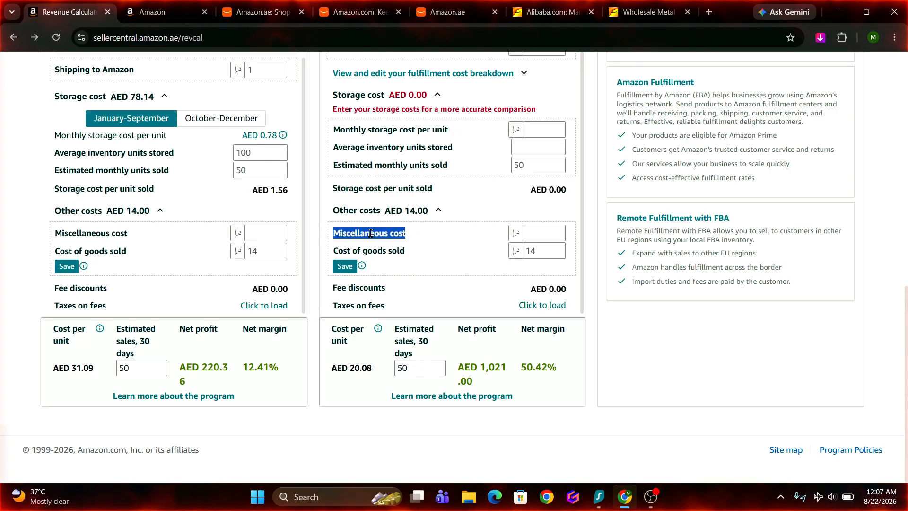
pyautogui.click(534, 232)
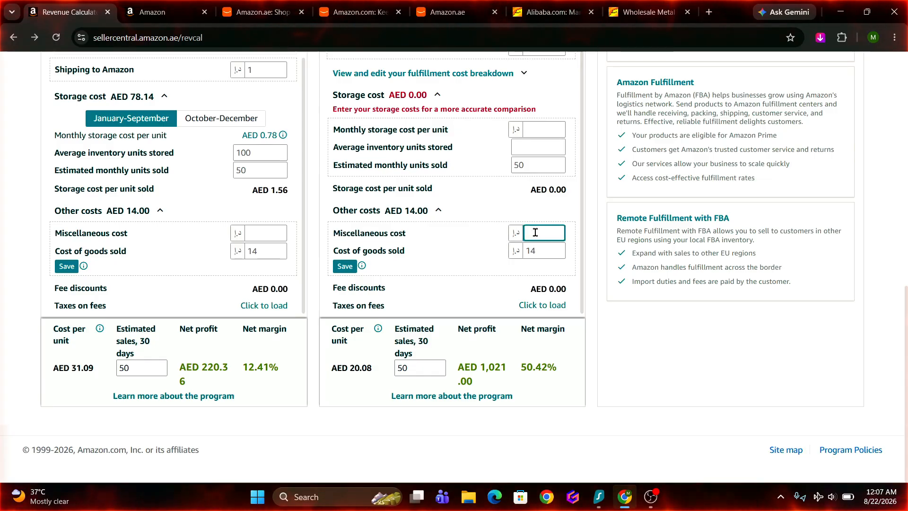
pyautogui.write('14')
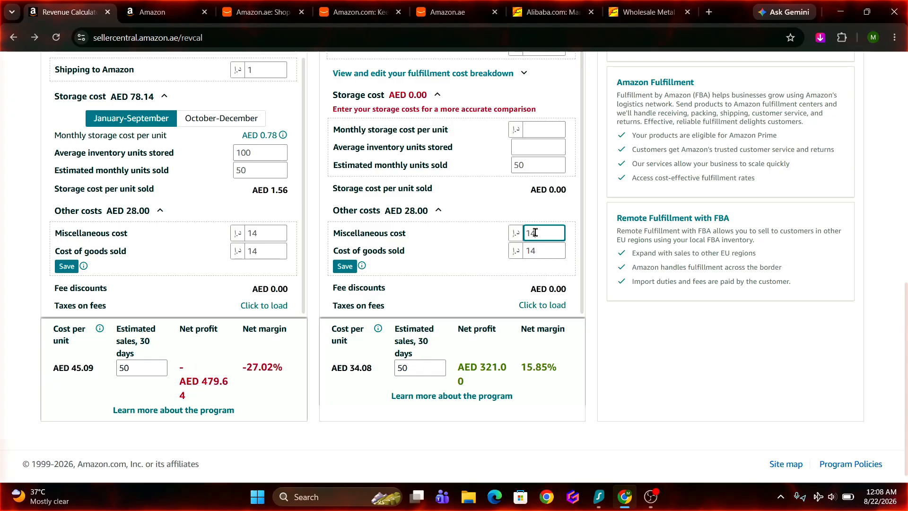
pyautogui.write('.70')
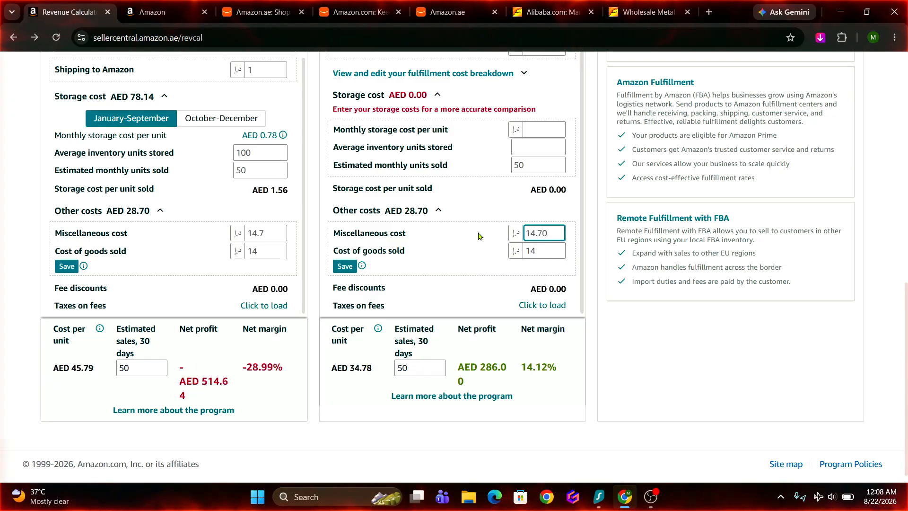
pyautogui.click(486, 257)
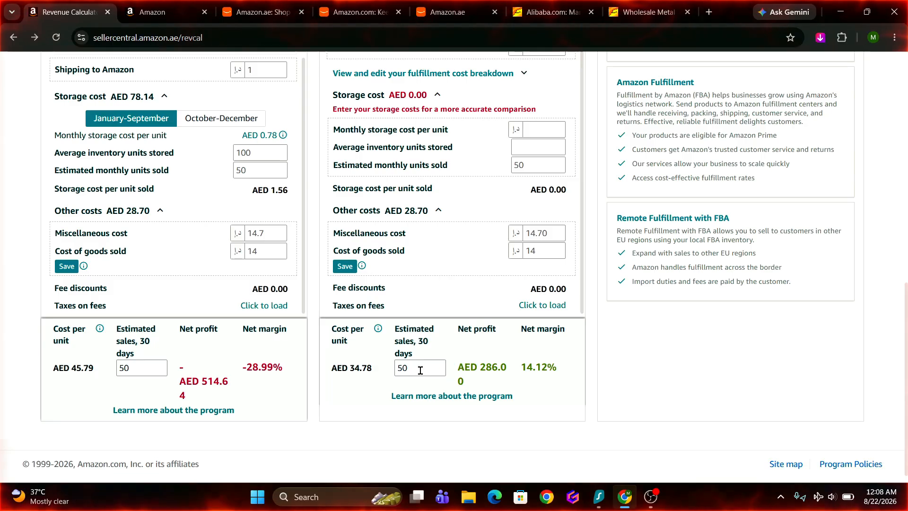
pyautogui.moveTo(497, 368); pyautogui.dragTo(480, 368)
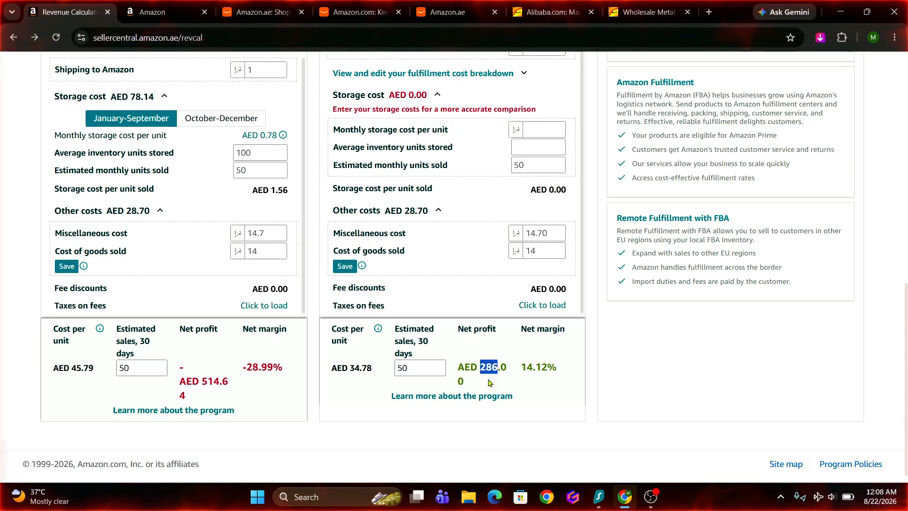
# Step: Clear the miscellaneous cost under Your fulfillment
pyautogui.click(552, 239)
pyautogui.press('BackSpace')
pyautogui.press('BackSpace')
pyautogui.press('BackSpace')
pyautogui.press('BackSpace')
pyautogui.press('BackSpace')
# Step: Set the cost of goods sold under Your fulfillment to 8
pyautogui.click(541, 251)
pyautogui.press('BackSpace')
pyautogui.press('BackSpace')
pyautogui.write('8')
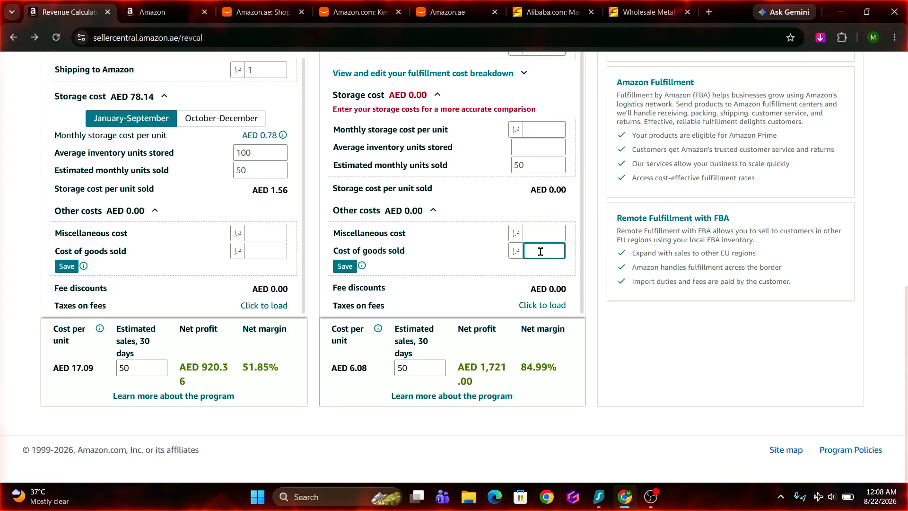
pyautogui.click(481, 266)
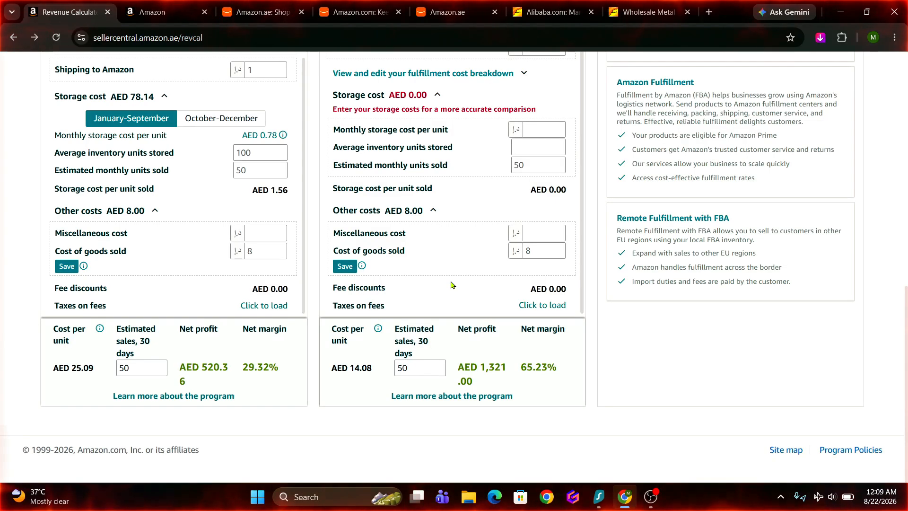
pyautogui.scroll(5, 319, 330)
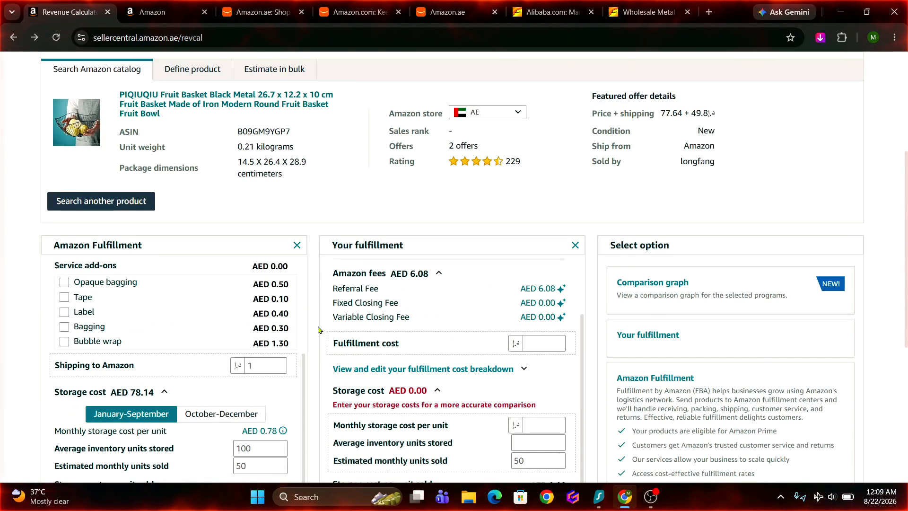
pyautogui.scroll(3, 319, 329)
pyautogui.scroll(-4, 367, 352)
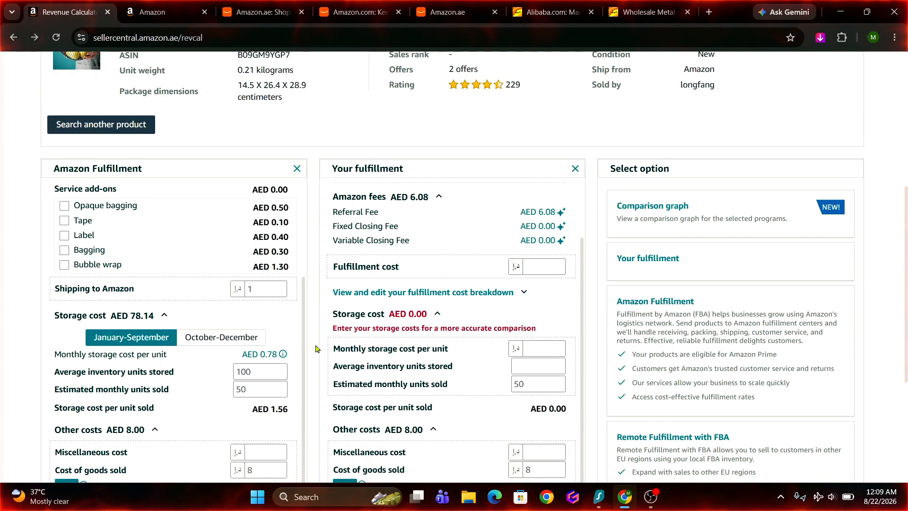
pyautogui.scroll(-2, 316, 349)
pyautogui.scroll(1, 316, 343)
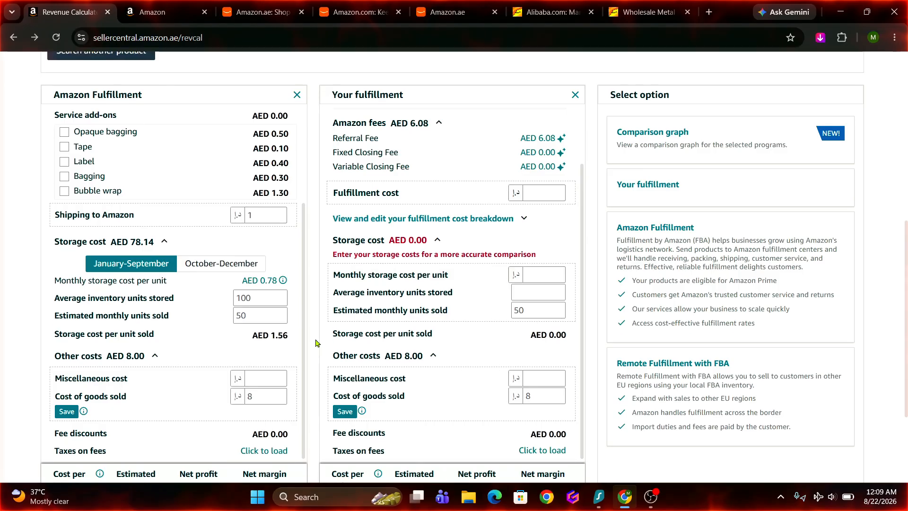